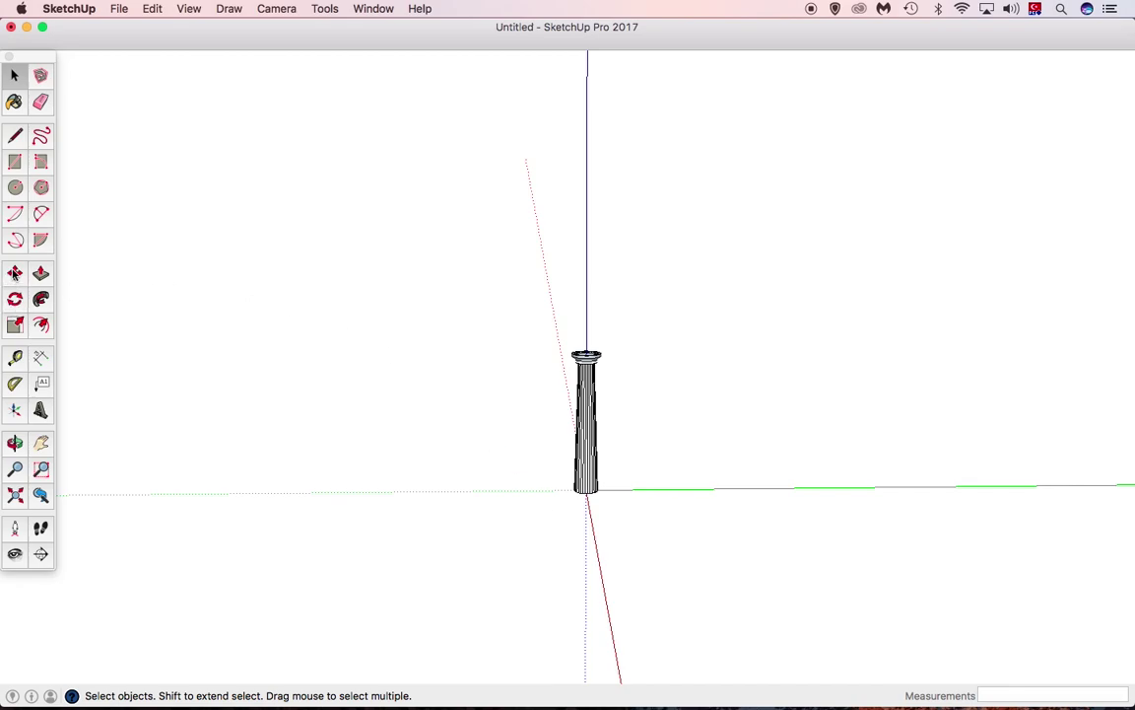
# Move-copy the fluted column 200 cm along the green axis to make a second column.
pyautogui.click(15, 273)
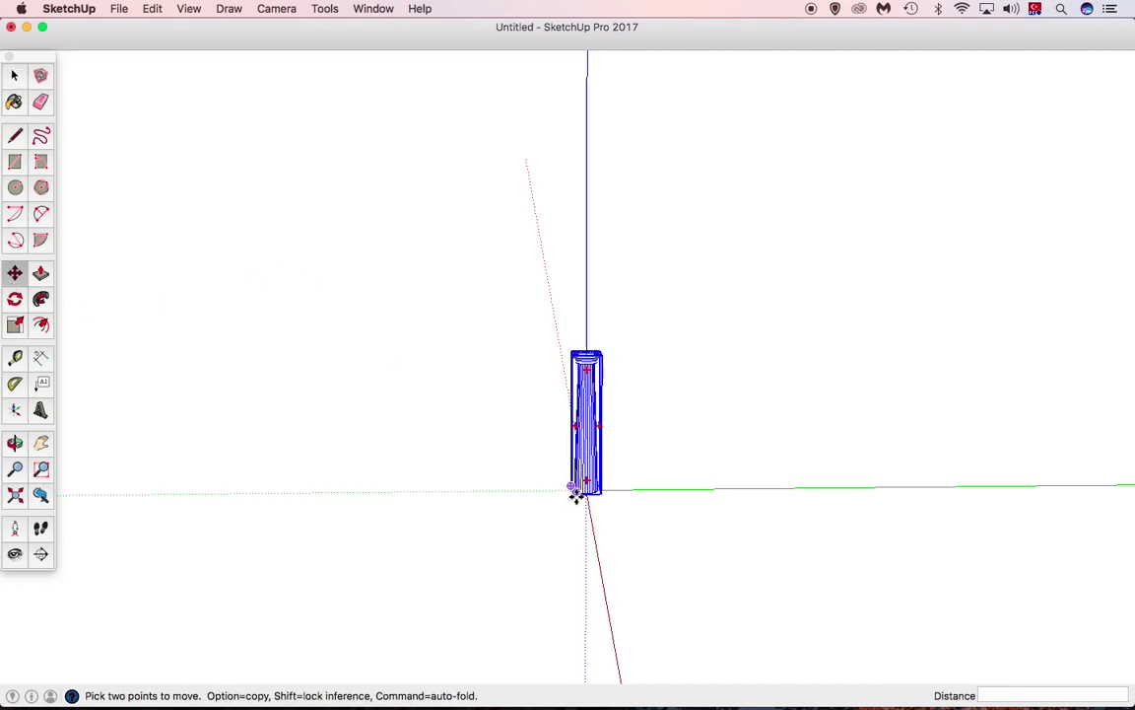
pyautogui.scroll(2, 575, 494)
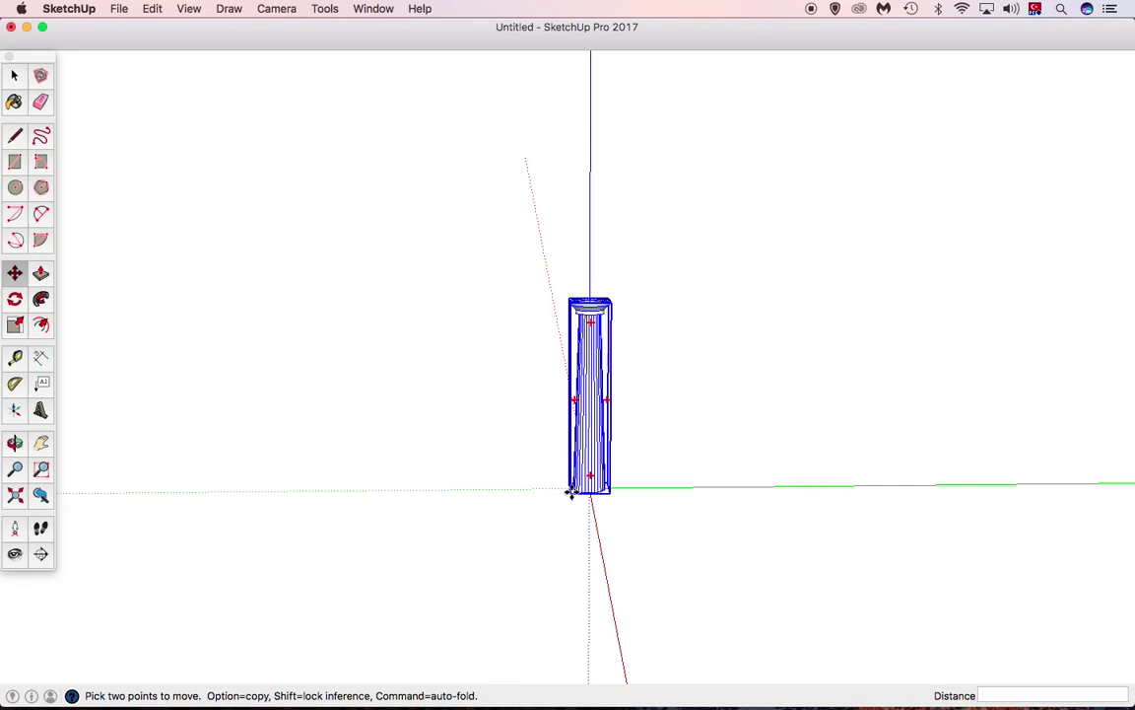
pyautogui.keyDown('alt'); pyautogui.click(570, 493); pyautogui.keyUp('alt')
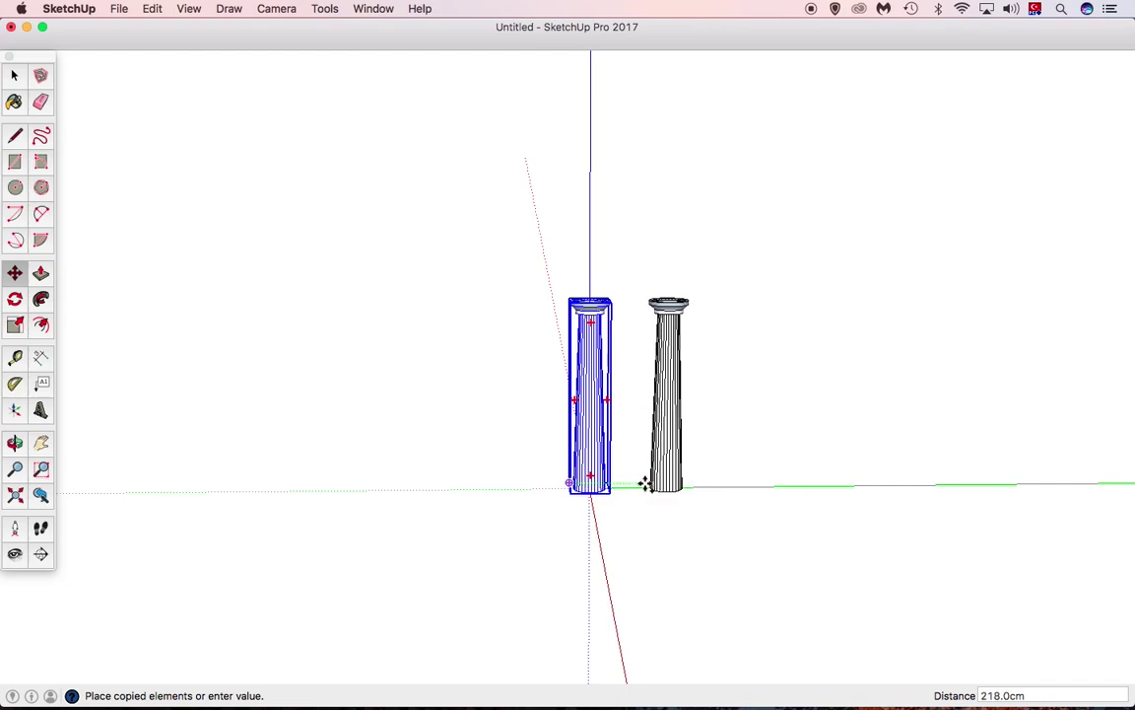
pyautogui.write('2')
pyautogui.write('00')
pyautogui.press('Return')
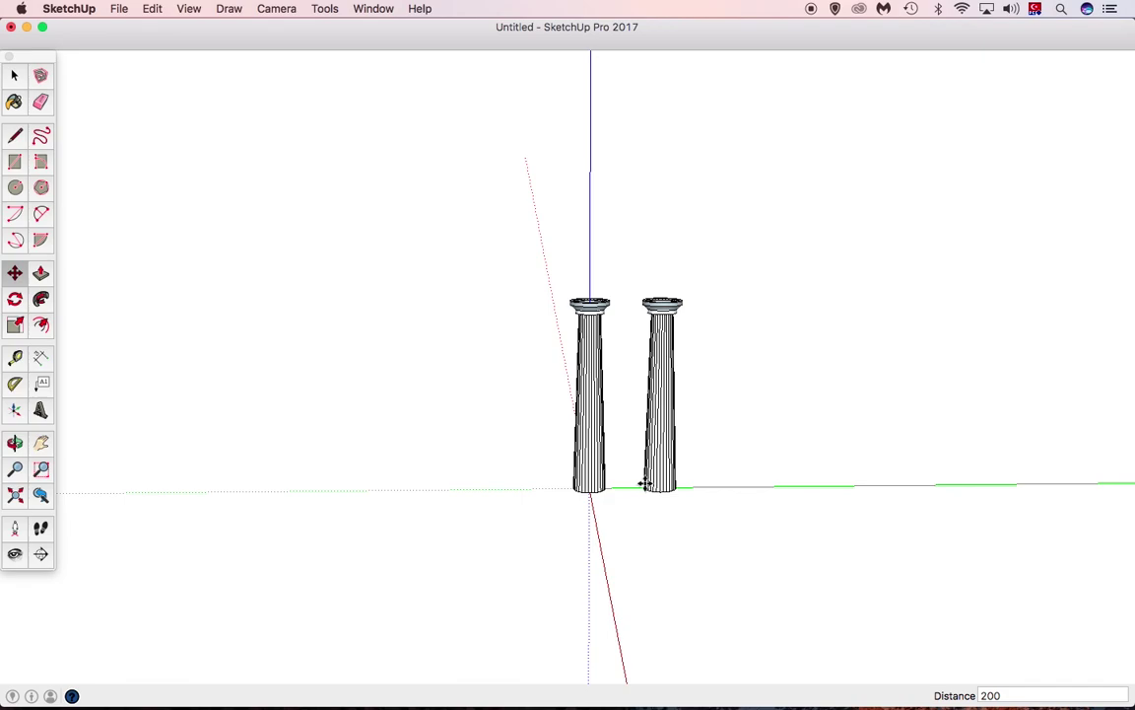
# Test 6x, 4x and 5x copy arrays of the column, then undo back to the original.
pyautogui.click(641, 484)
pyautogui.write('x')
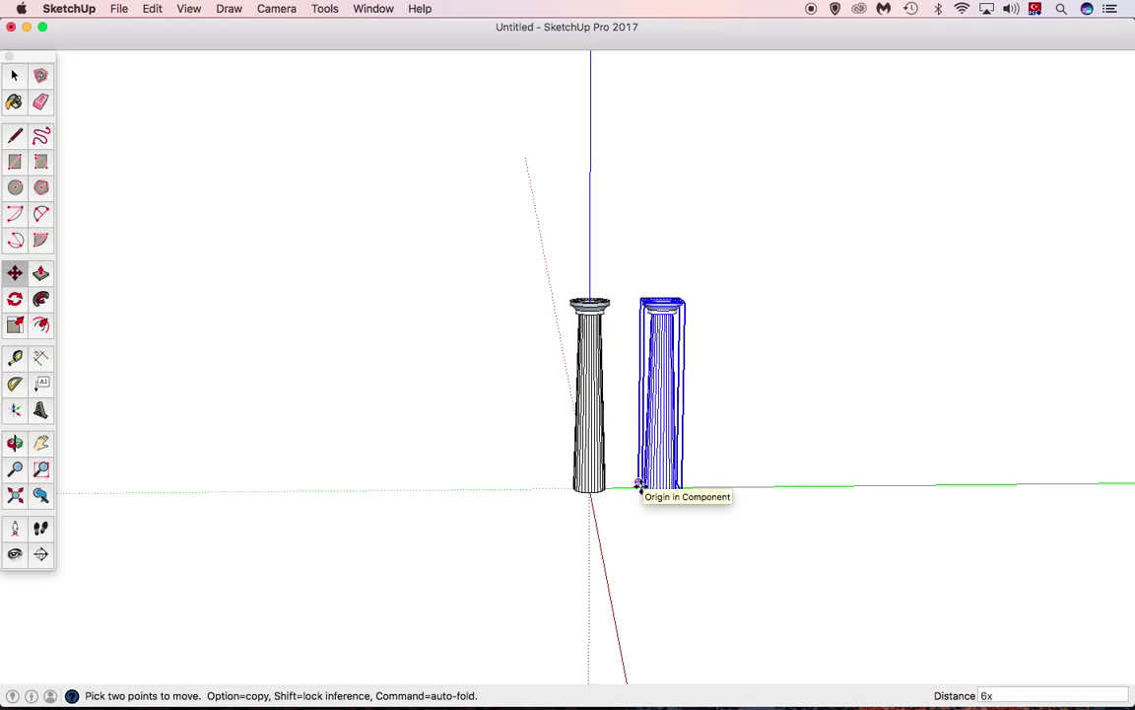
pyautogui.press('Return')
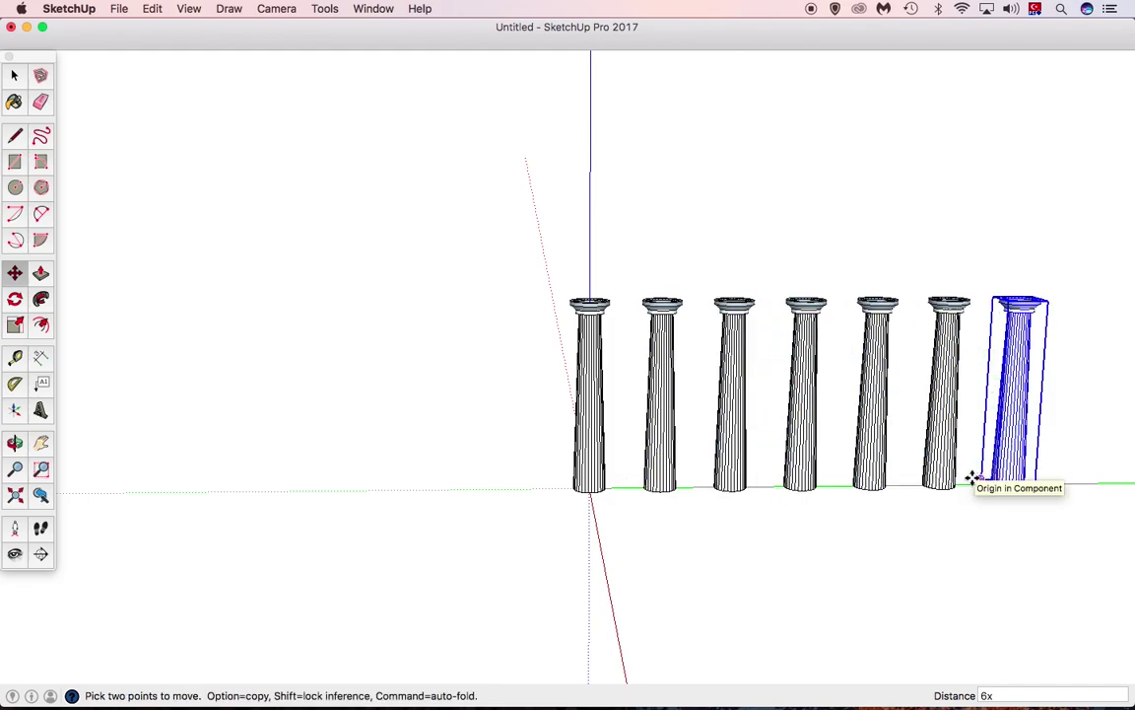
pyautogui.write('4x')
pyautogui.press('Return')
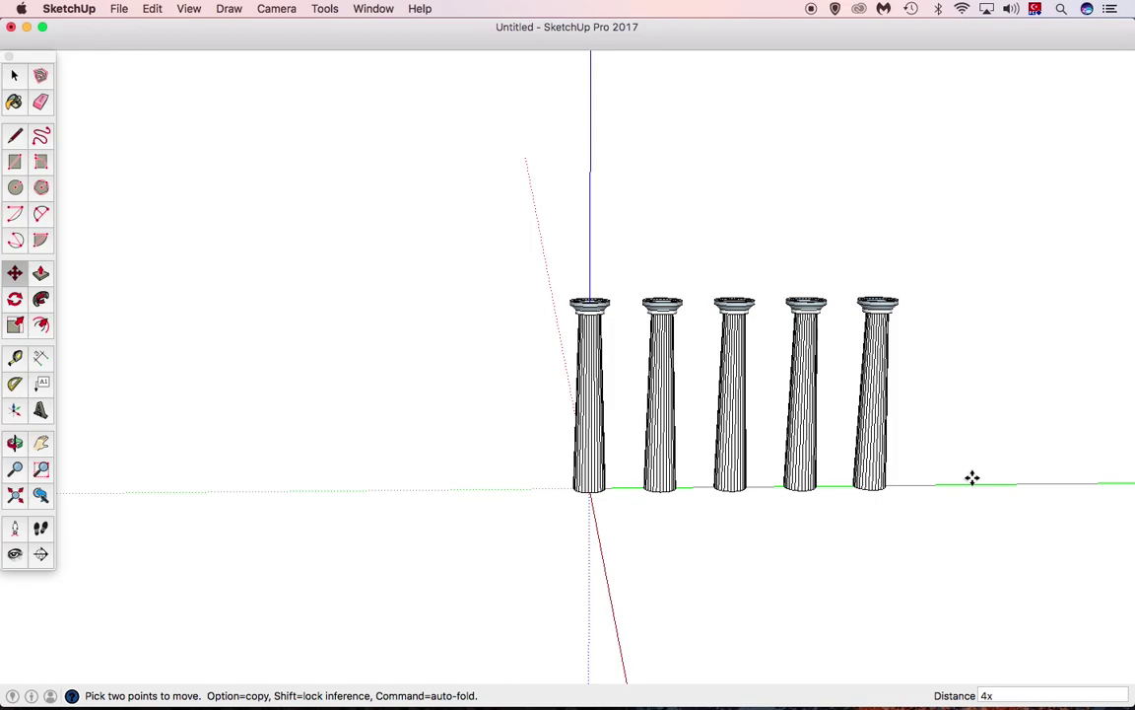
pyautogui.write('5x')
pyautogui.press('Return')
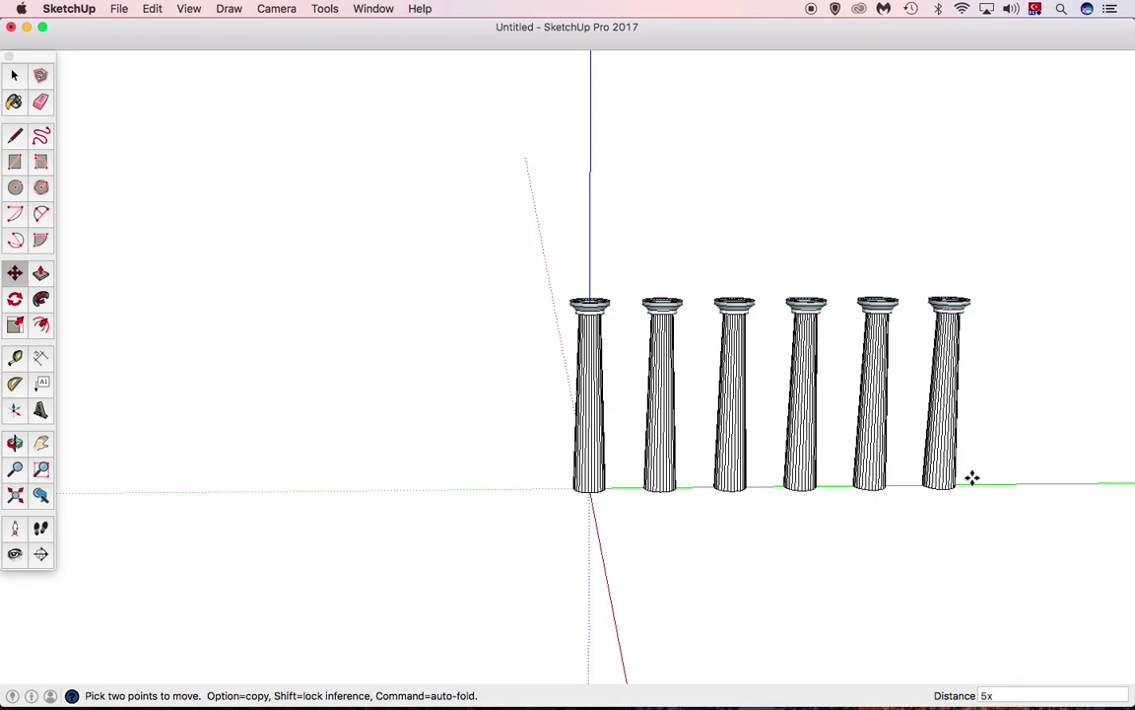
pyautogui.press('super+z')
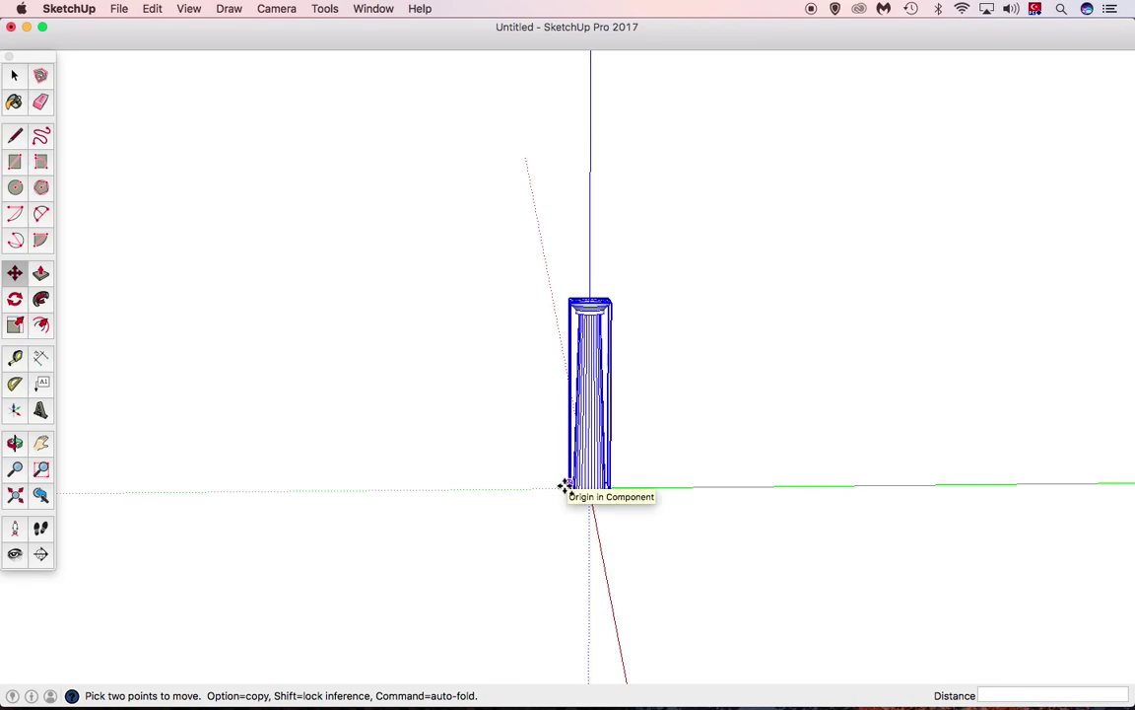
# Copy the column 1200 cm along green, then divide the span 6/ and finally 4/.
pyautogui.click(566, 485)
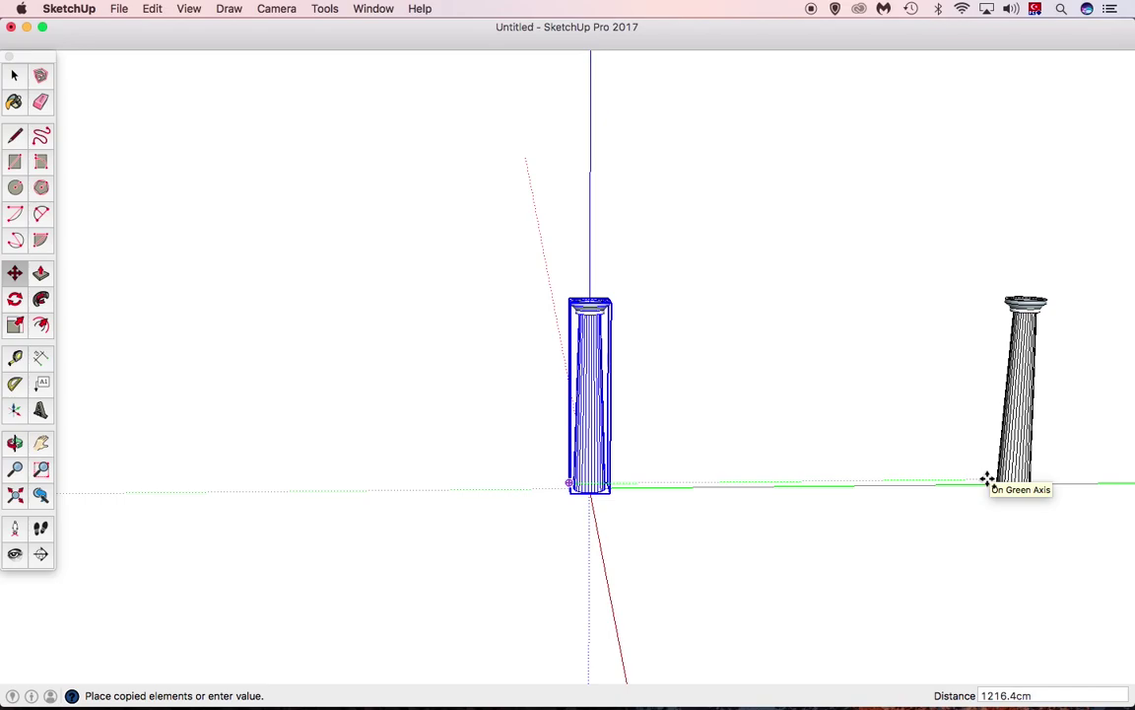
pyautogui.write('1200')
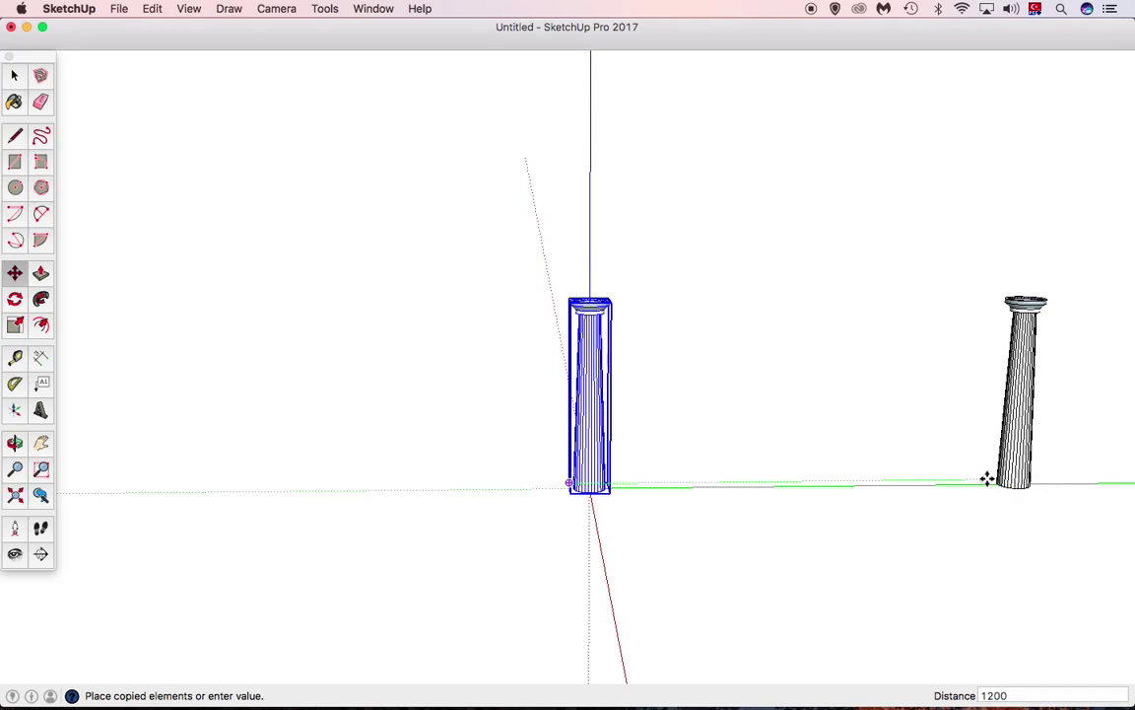
pyautogui.press('Return')
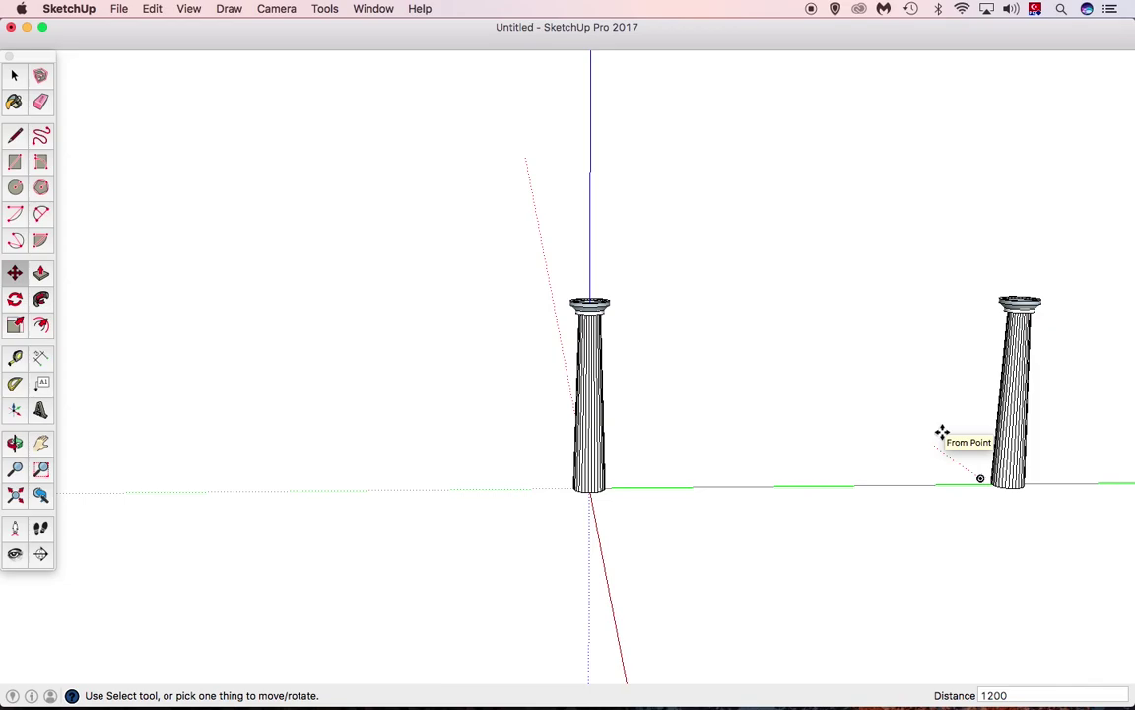
pyautogui.write('6/')
pyautogui.press('Return')
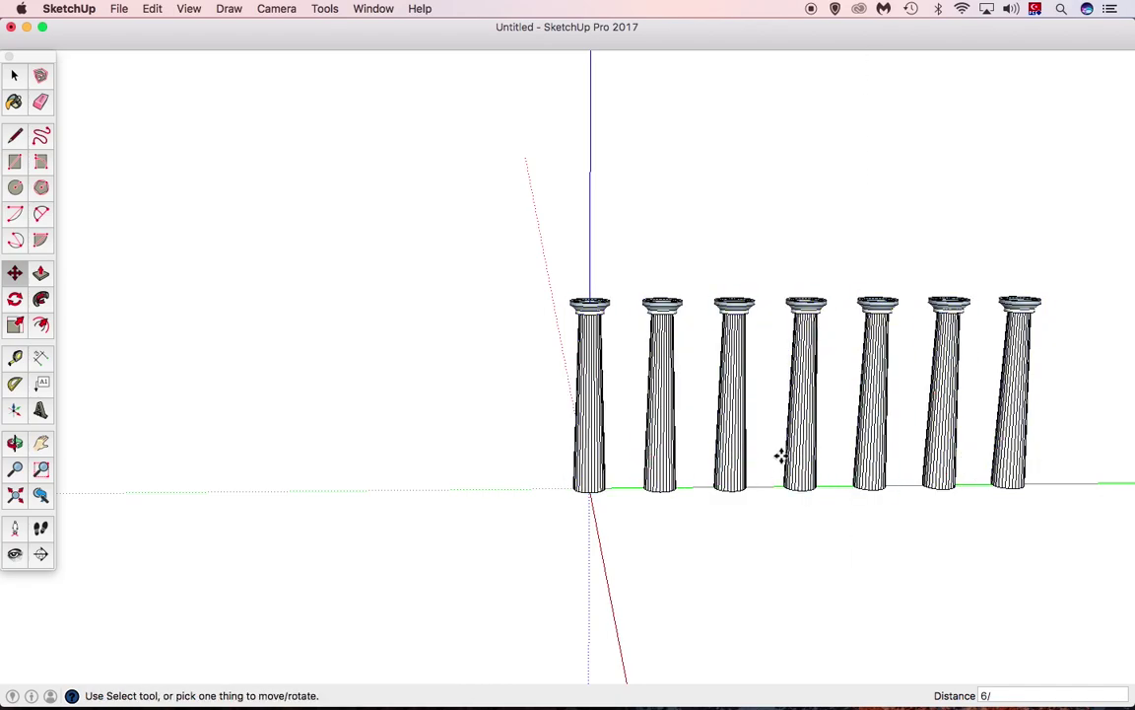
pyautogui.write('4')
pyautogui.press('Return')
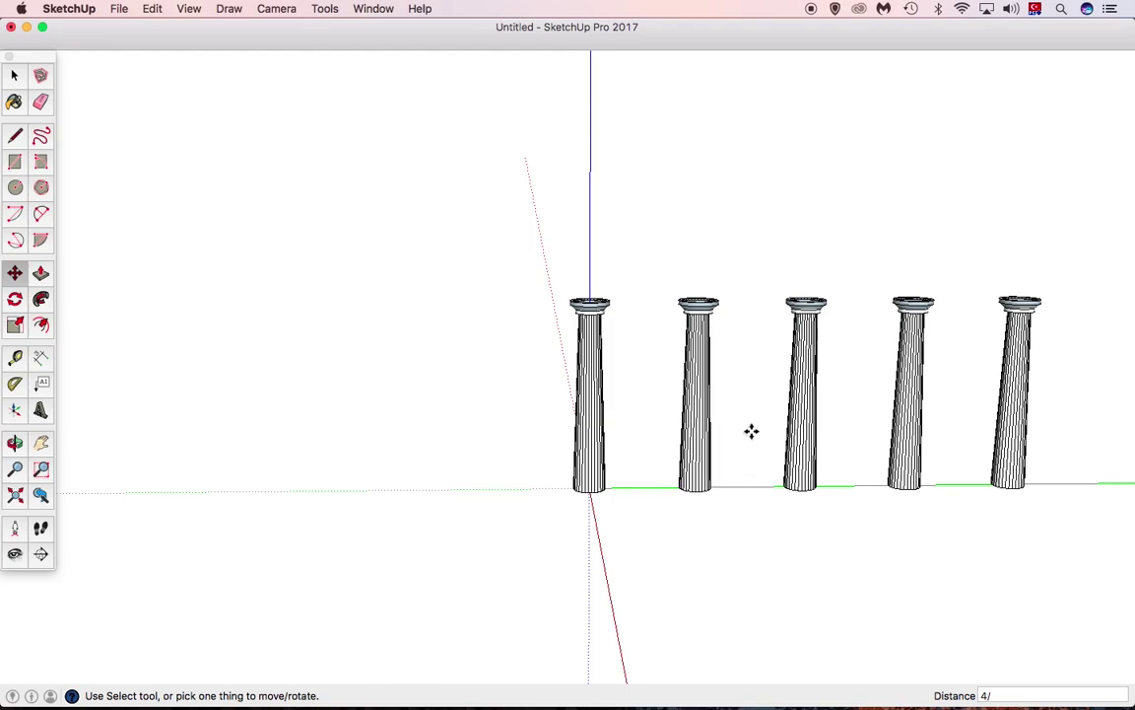
# Undo the divided copies and build a 50 cm tall rectangular block beside the column.
pyautogui.press('super+z')
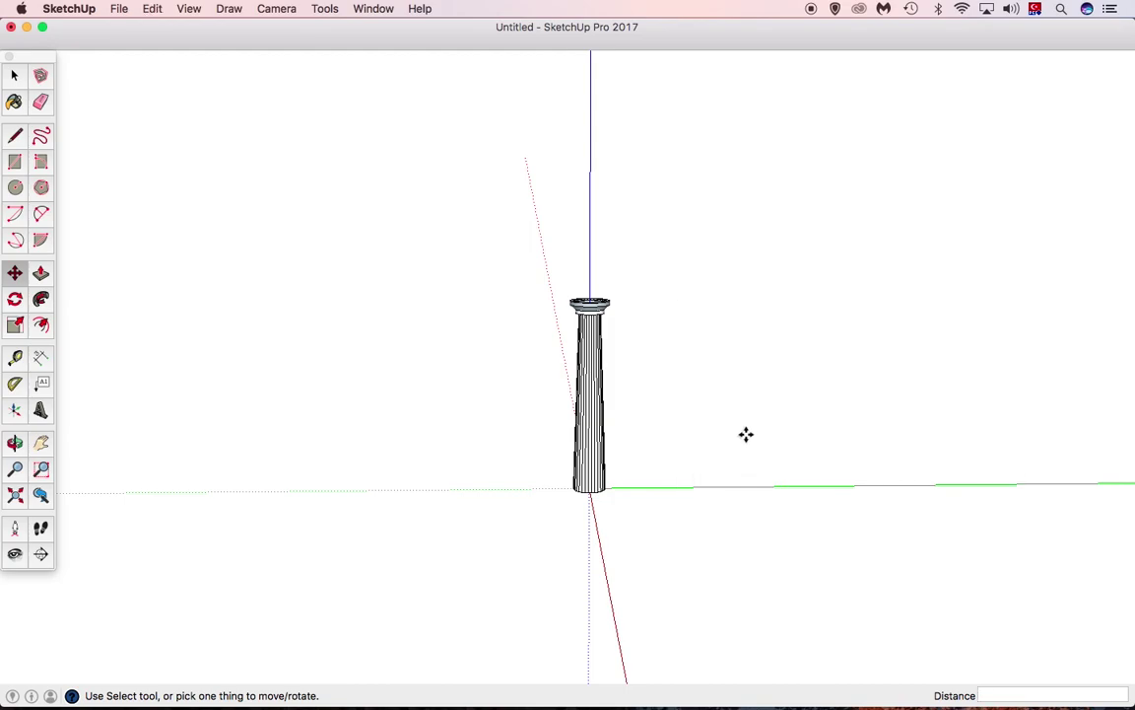
pyautogui.click(15, 161)
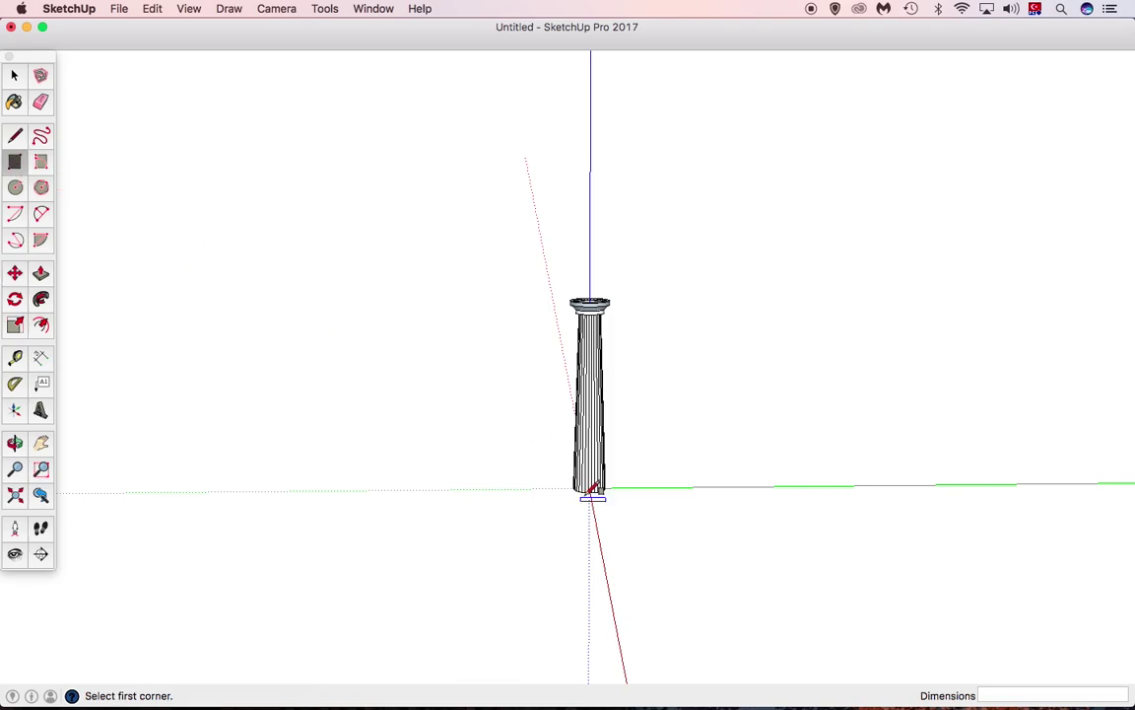
pyautogui.click(630, 488)
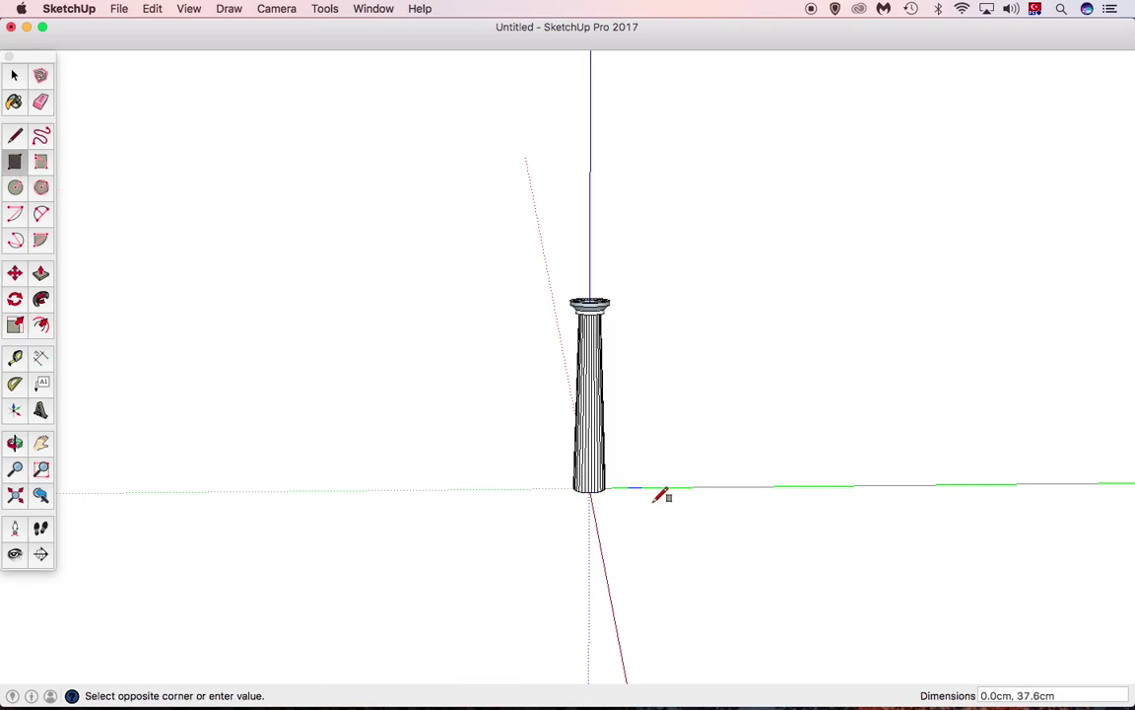
pyautogui.click(713, 514)
pyautogui.press('p')
pyautogui.moveTo(679, 512); pyautogui.dragTo(680, 496)
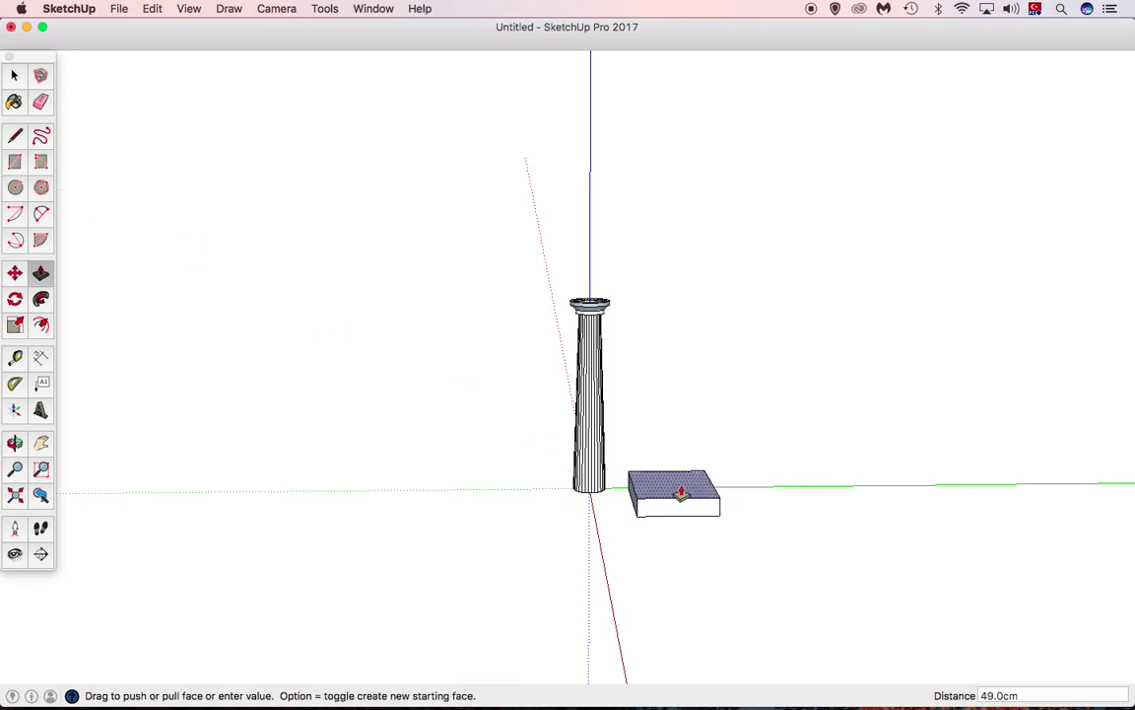
pyautogui.write('50')
pyautogui.press('Return')
pyautogui.press('m')
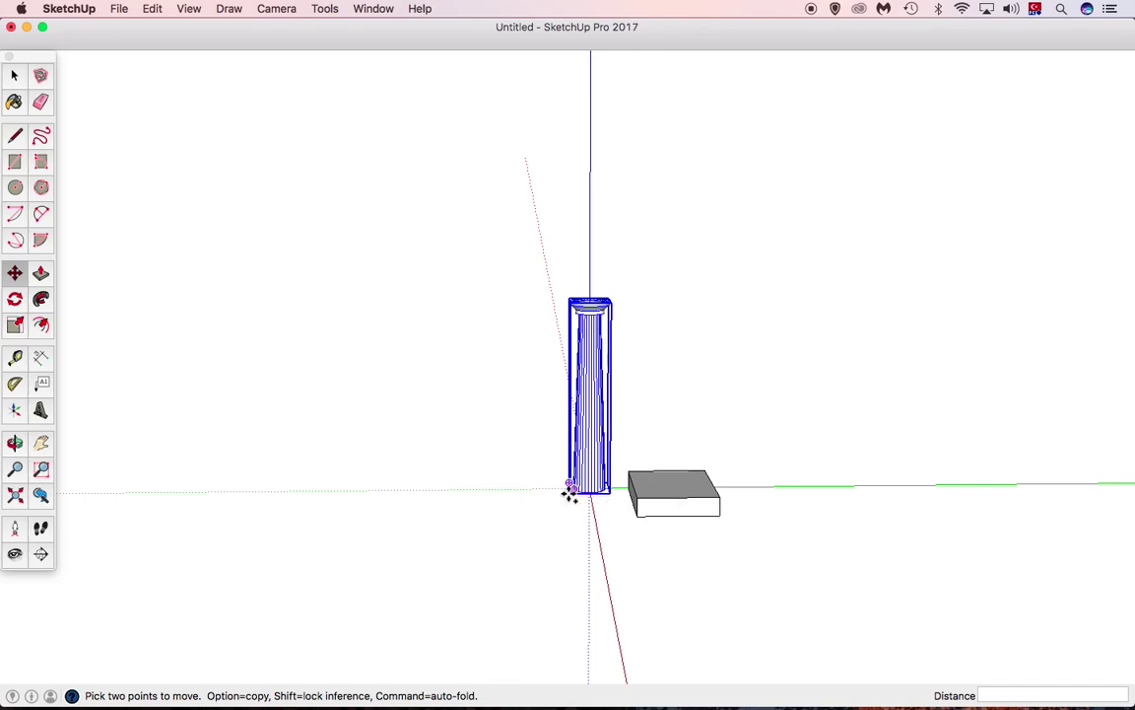
# Copy the column along green to the midpoint of the block's edge.
pyautogui.keyDown('alt'); pyautogui.click(569, 490); pyautogui.keyUp('alt')
pyautogui.scroll(3, 630, 483)
pyautogui.scroll(3, 642, 486)
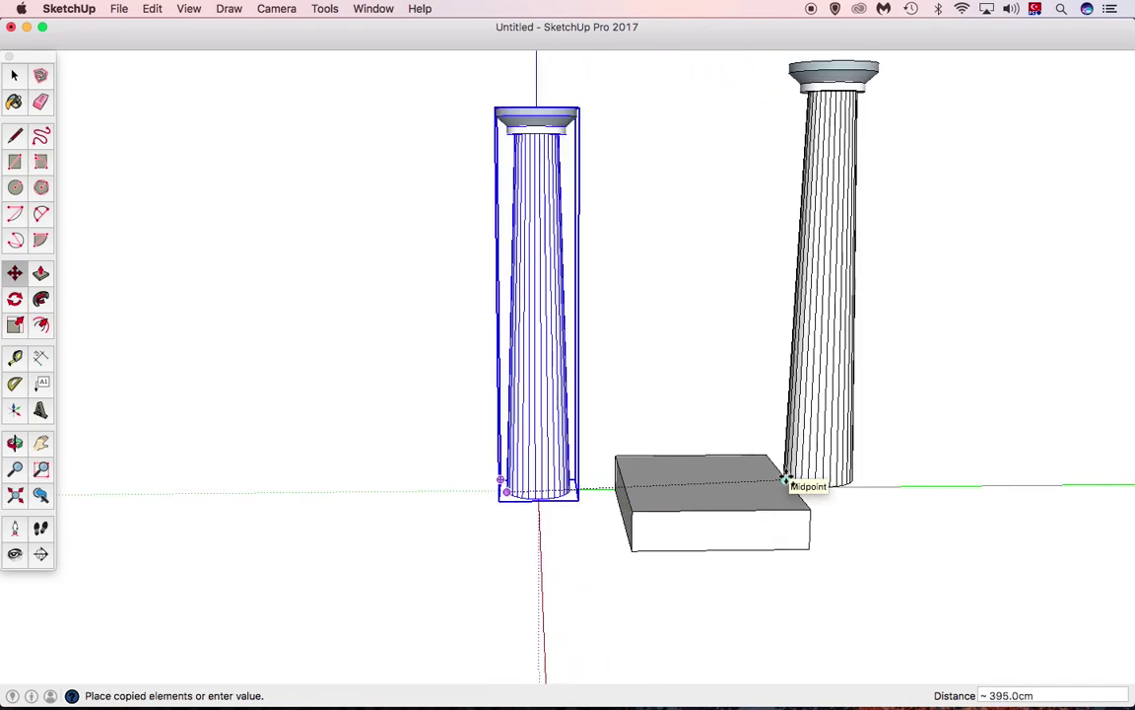
pyautogui.click(786, 479)
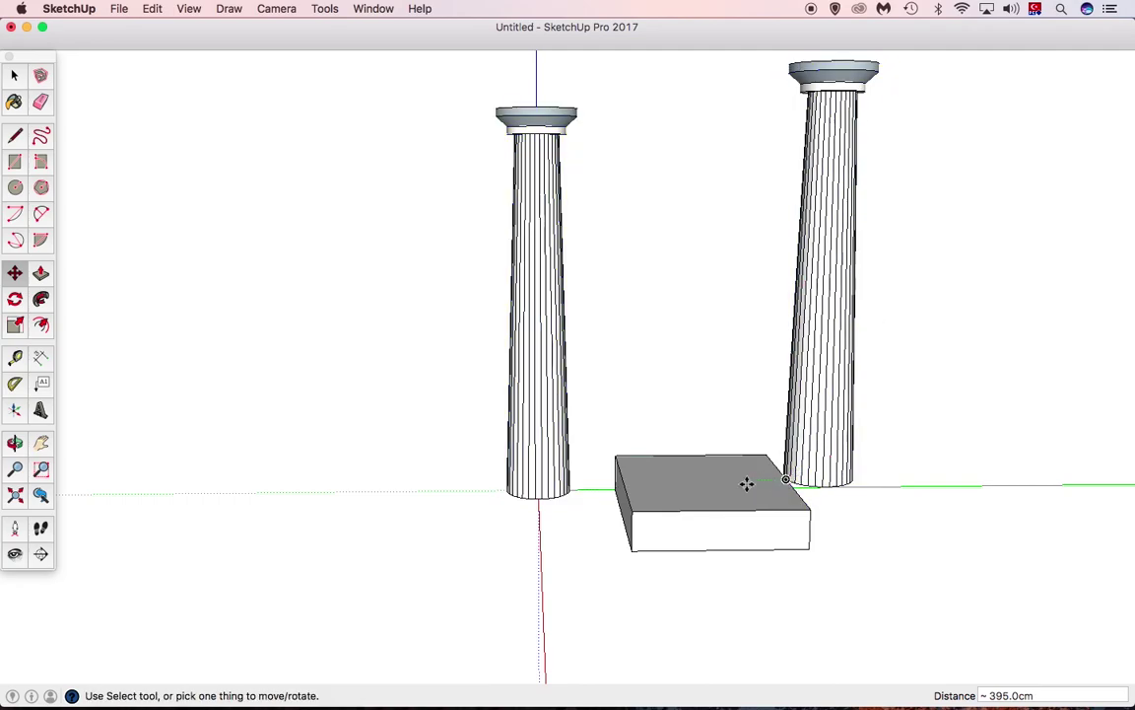
pyautogui.scroll(-3, 729, 490)
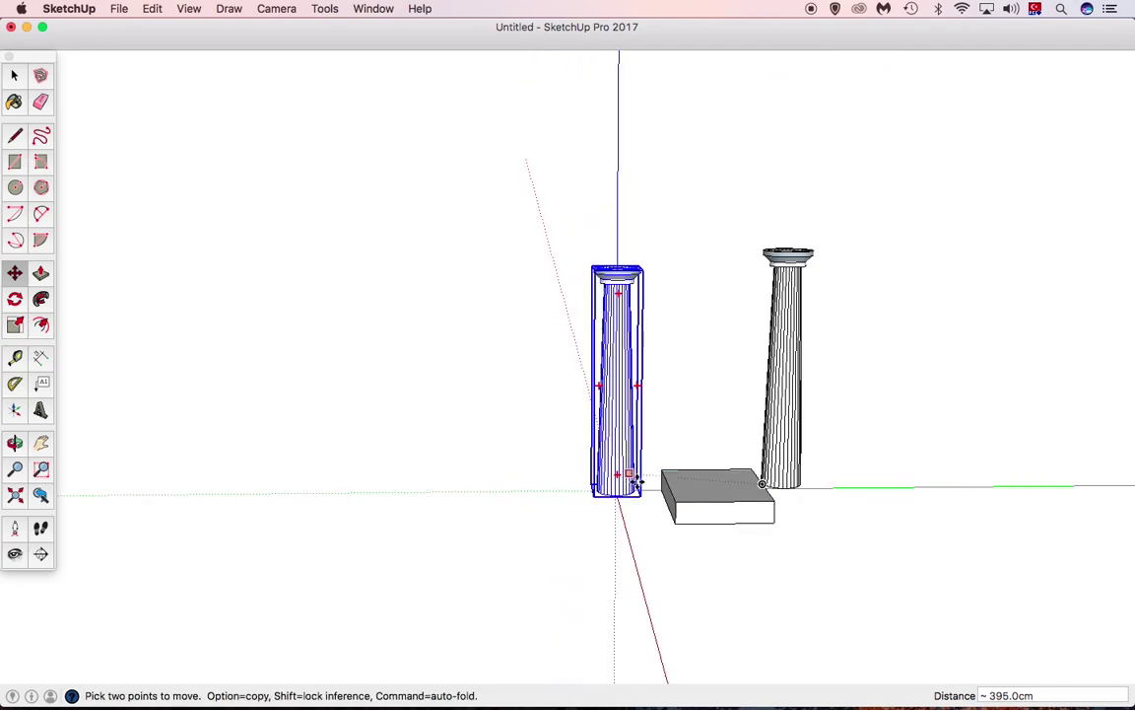
pyautogui.press('Escape')
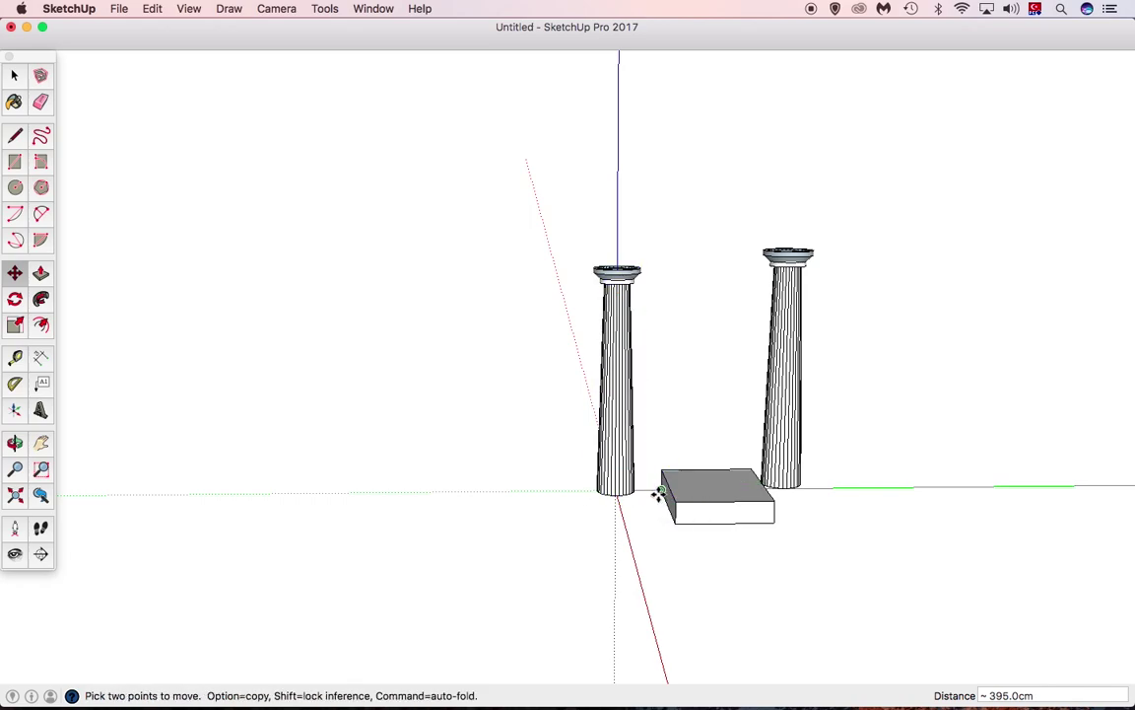
# Repeat the copy 8x into a row of nine columns and orbit to inspect it.
pyautogui.write('8')
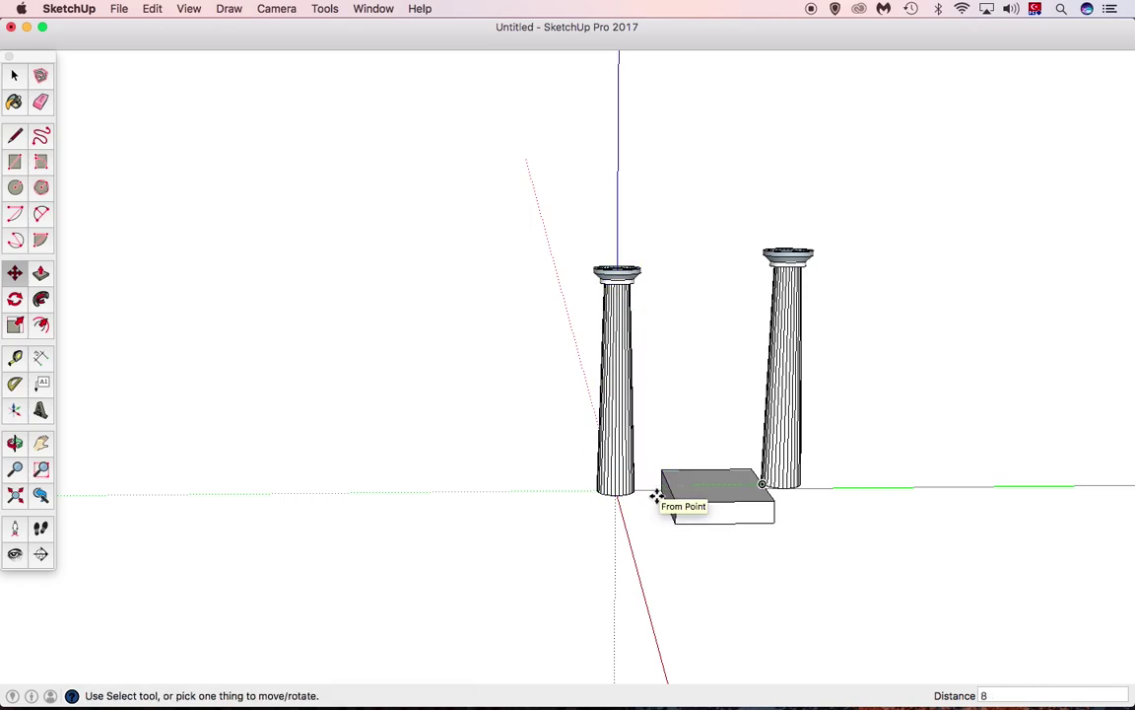
pyautogui.write('x')
pyautogui.press('Return')
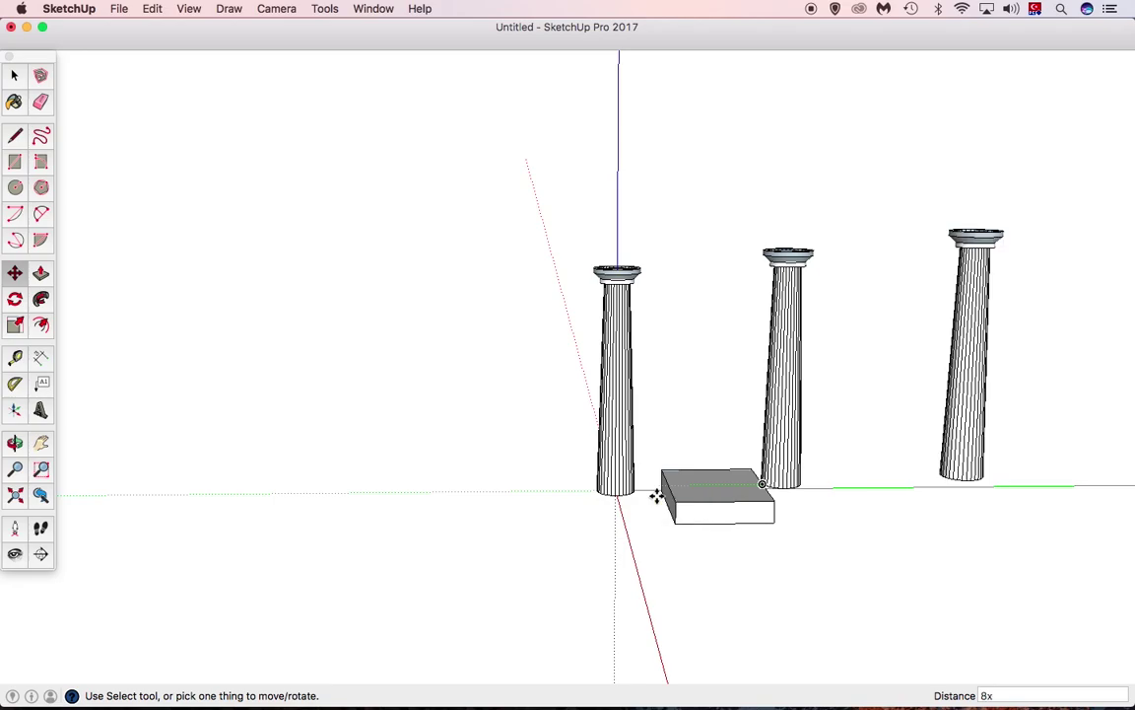
pyautogui.scroll(-3, 657, 496)
pyautogui.scroll(-2, 656, 496)
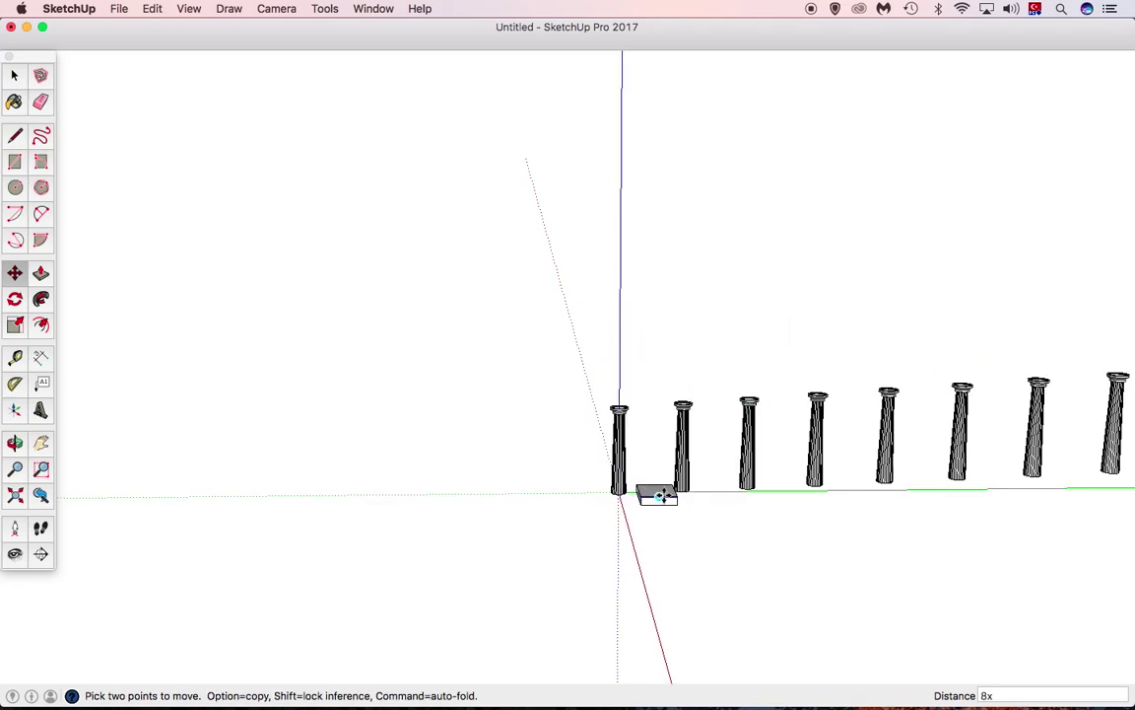
pyautogui.scroll(-1, 656, 496)
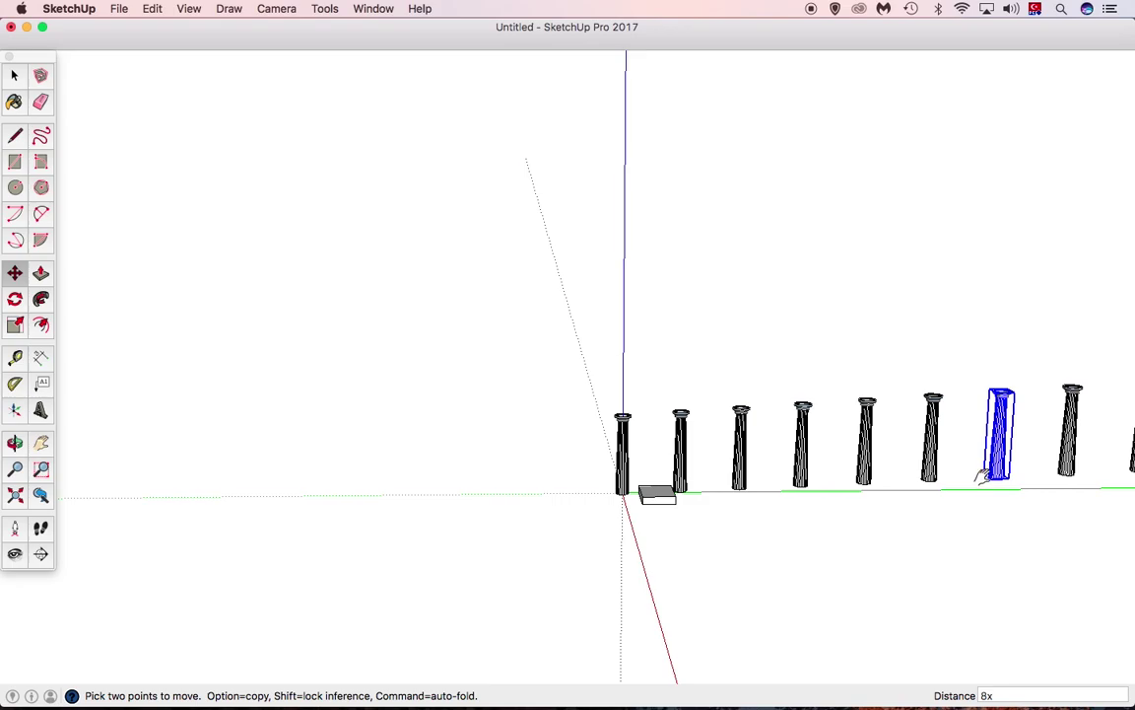
pyautogui.moveTo(983, 476); pyautogui.dragTo(702, 506, button='middle')
pyautogui.moveTo(806, 506)
pyautogui.mouseDown(button='middle')
pyautogui.moveTo(221, 489)
pyautogui.moveTo(646, 466)
pyautogui.moveTo(503, 458)
pyautogui.moveTo(513, 460)
pyautogui.mouseUp(button='middle')
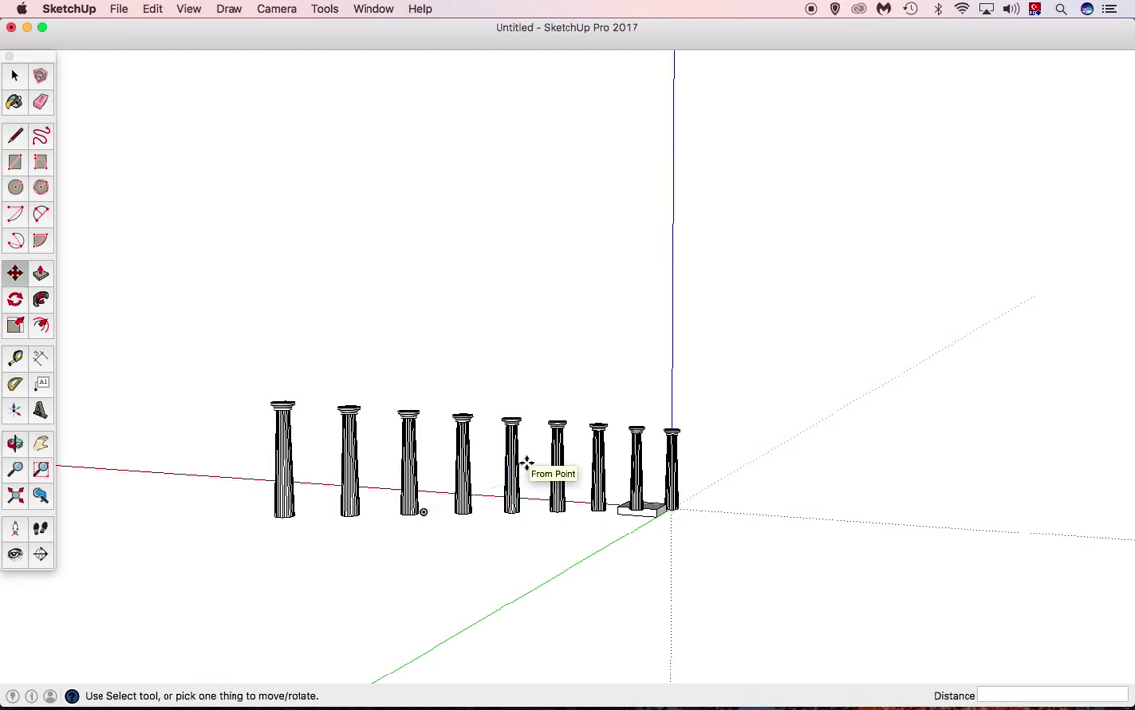
# Undo the eight-copy row and delete the small rectangular block beside the column.
pyautogui.press('super+z')
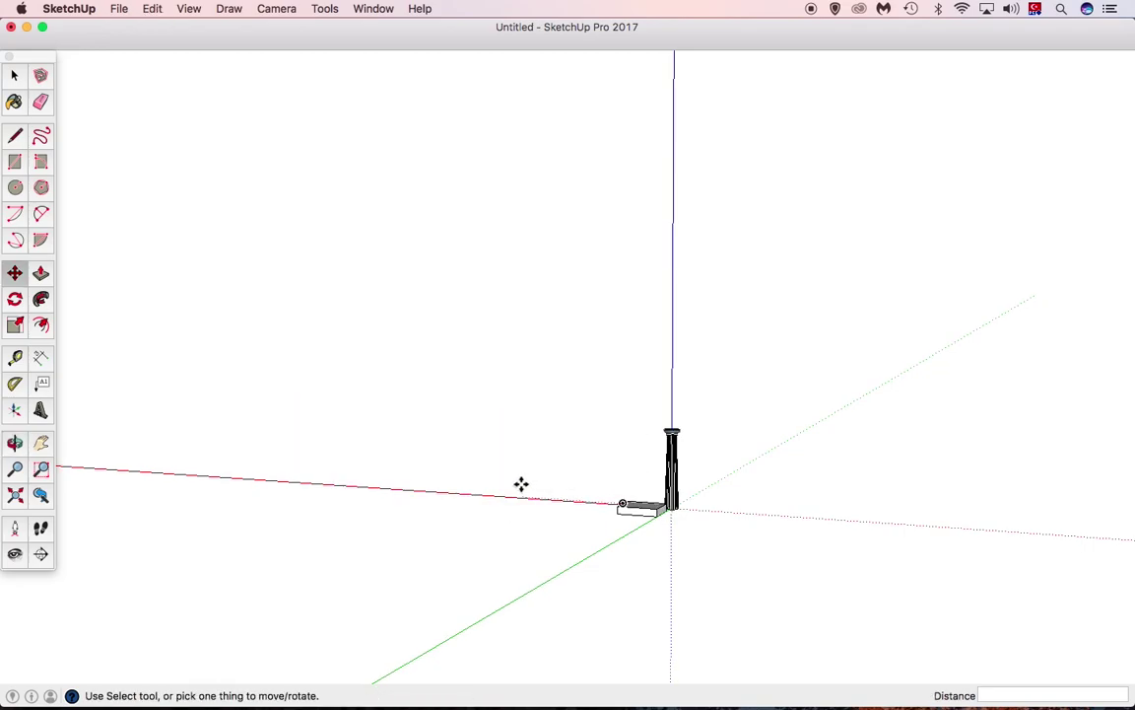
pyautogui.moveTo(527, 462)
pyautogui.mouseDown(button='middle')
pyautogui.moveTo(948, 489)
pyautogui.moveTo(565, 462)
pyautogui.moveTo(781, 540)
pyautogui.mouseUp(button='middle')
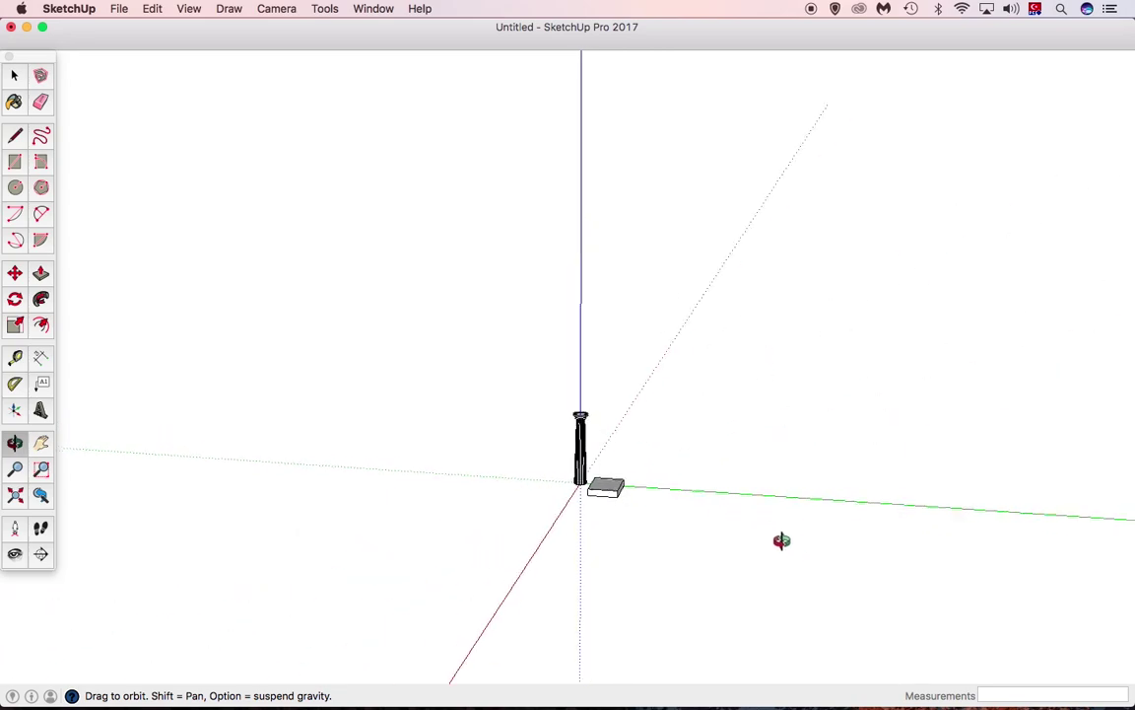
pyautogui.scroll(3, 621, 478)
pyautogui.scroll(2, 621, 478)
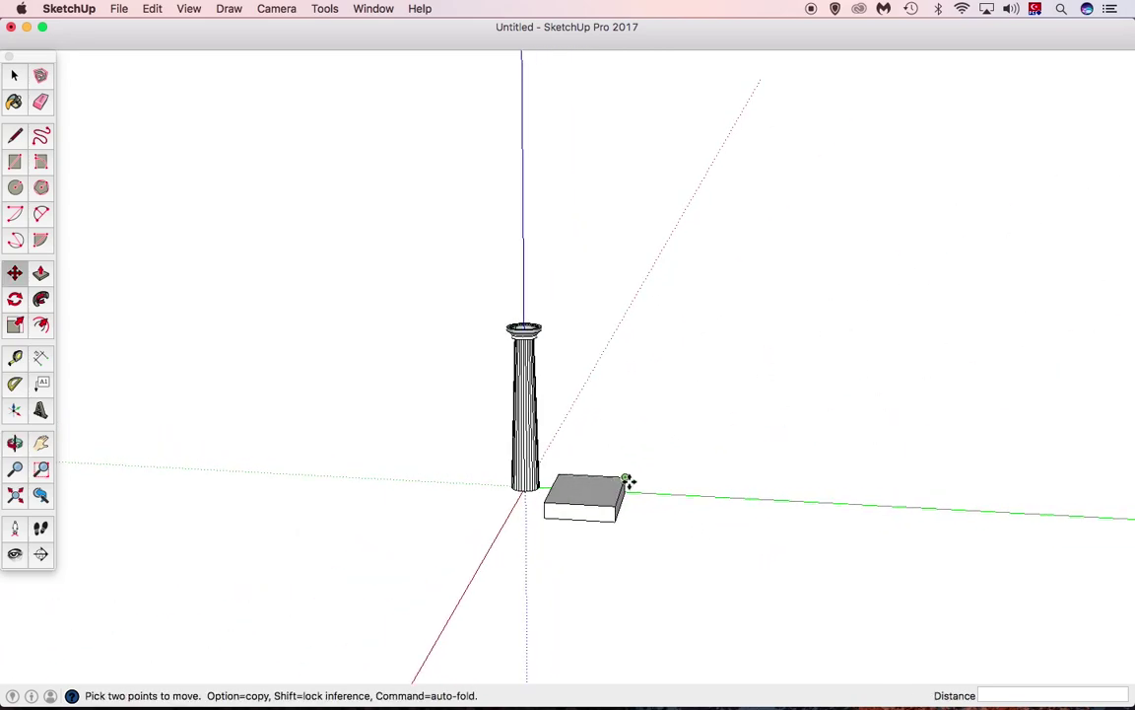
pyautogui.press('space')
pyautogui.moveTo(653, 458); pyautogui.dragTo(550, 535)
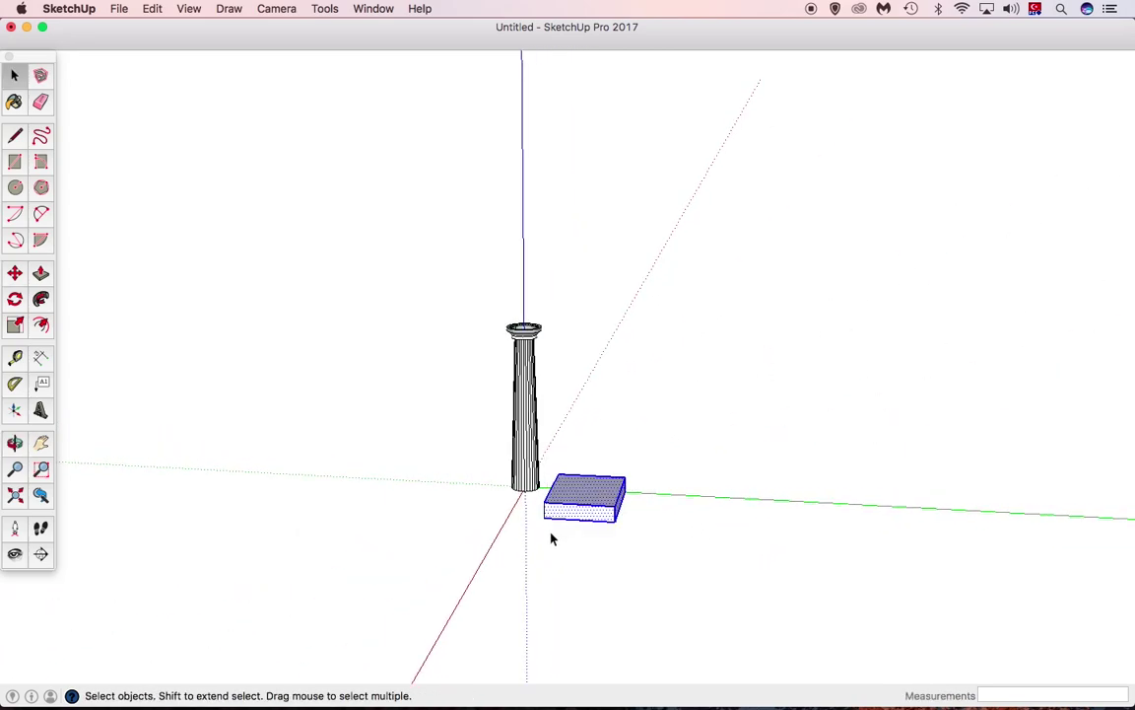
pyautogui.press('Delete')
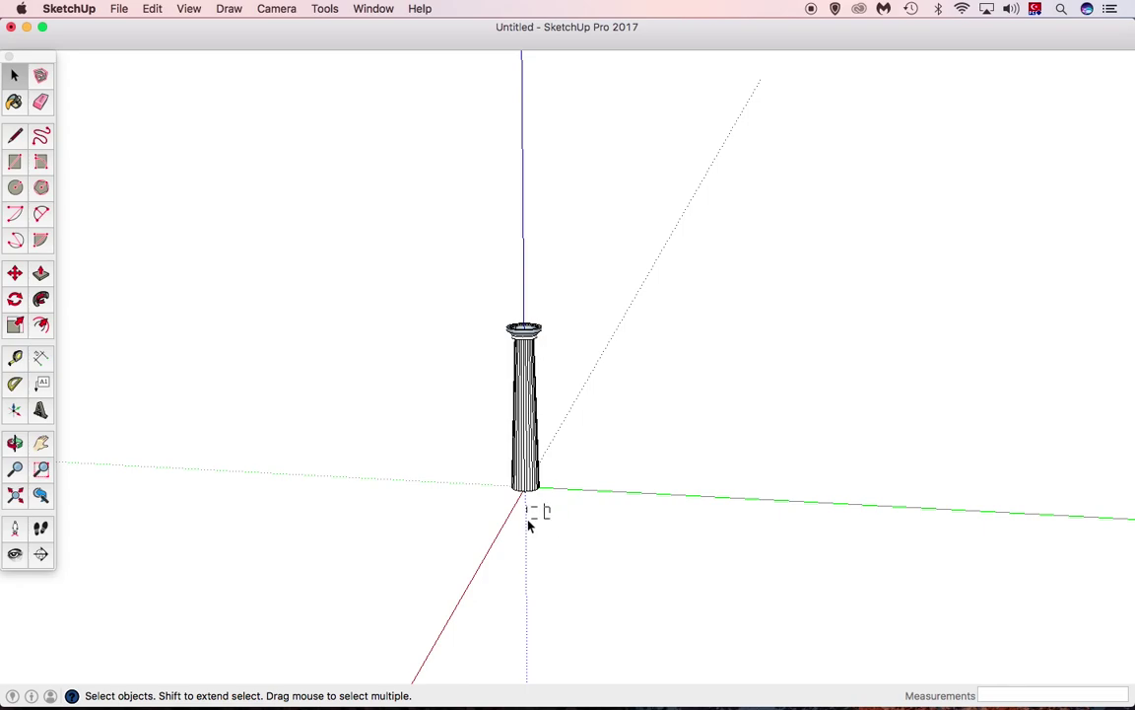
# Move the lone column farther out along the green axis and reselect it.
pyautogui.press('m')
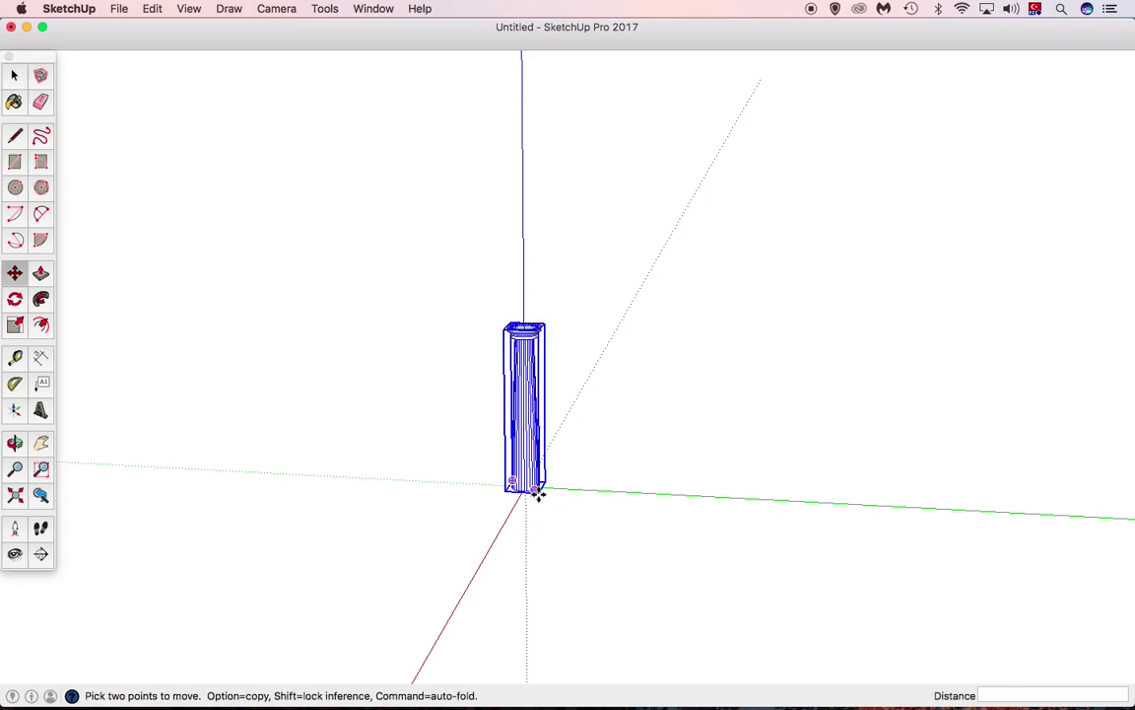
pyautogui.click(527, 488)
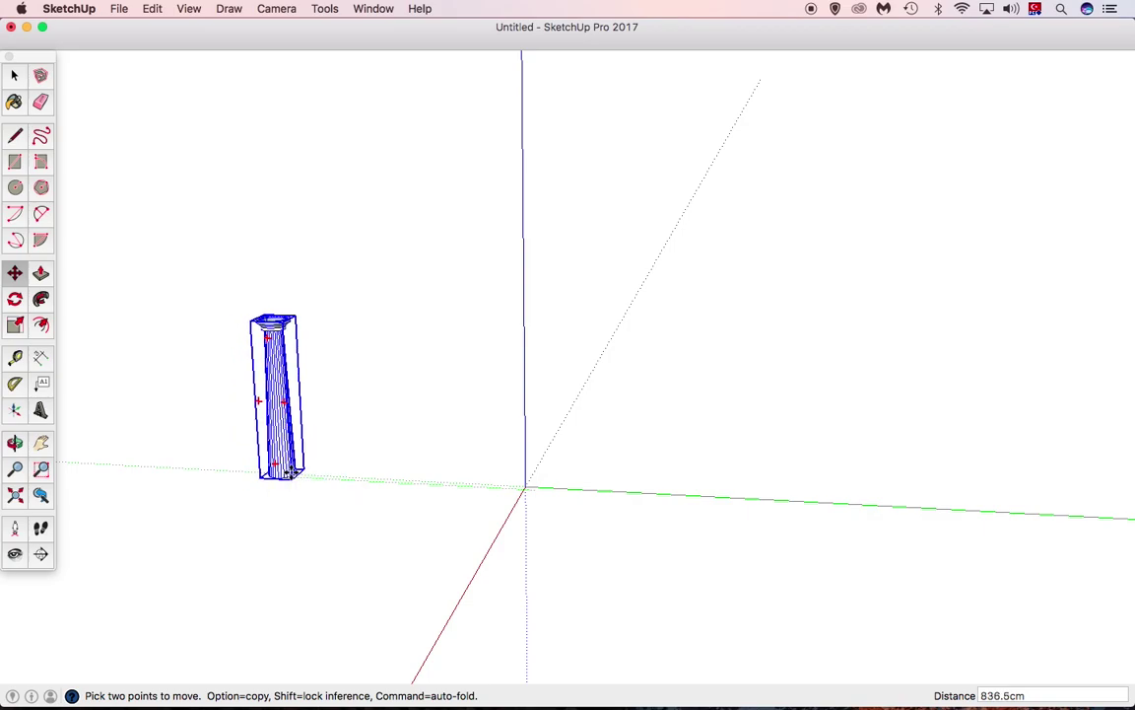
pyautogui.click(286, 475)
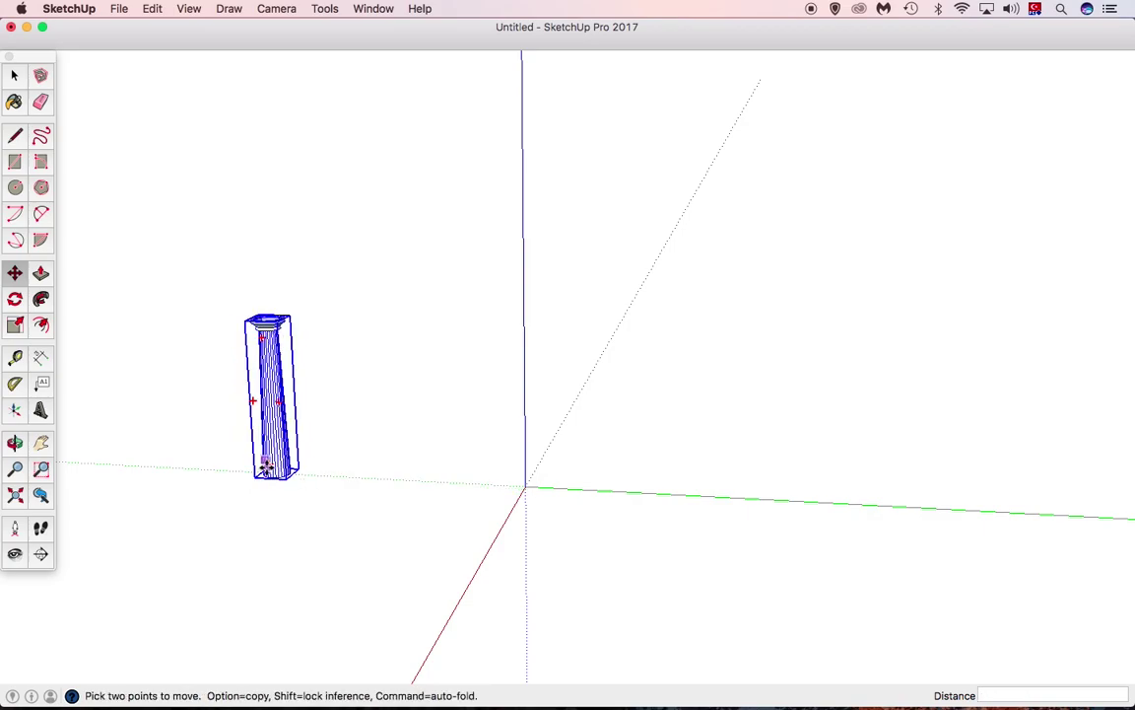
pyautogui.press('space')
pyautogui.click(253, 405)
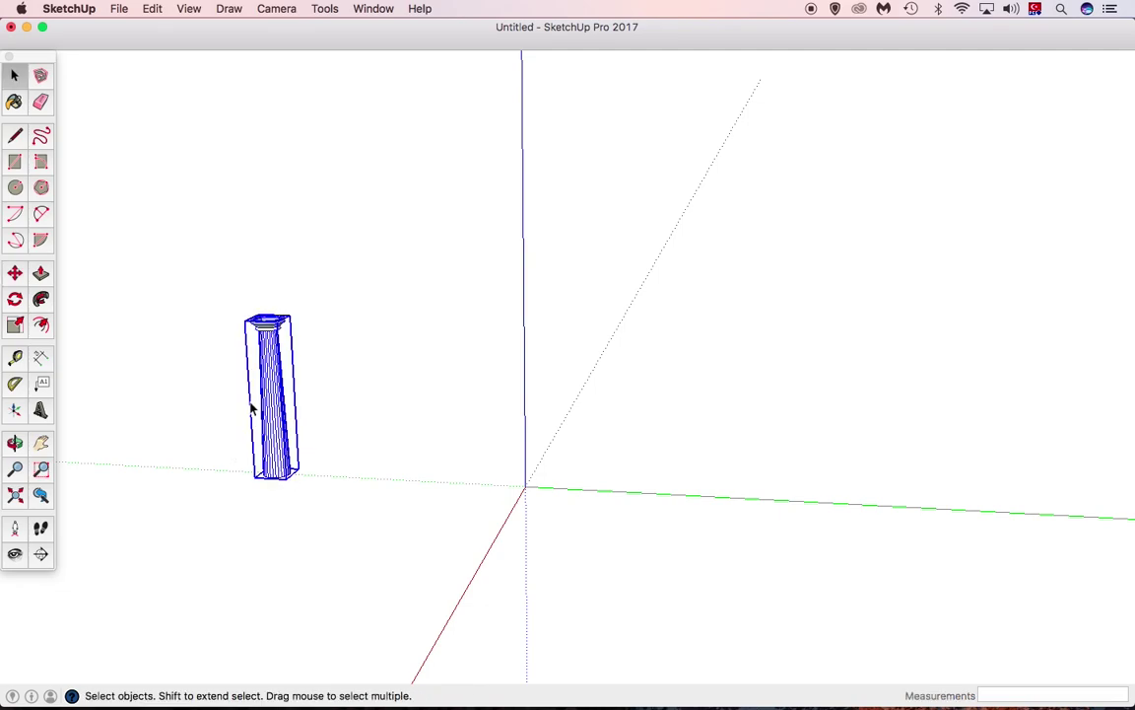
pyautogui.click(14, 301)
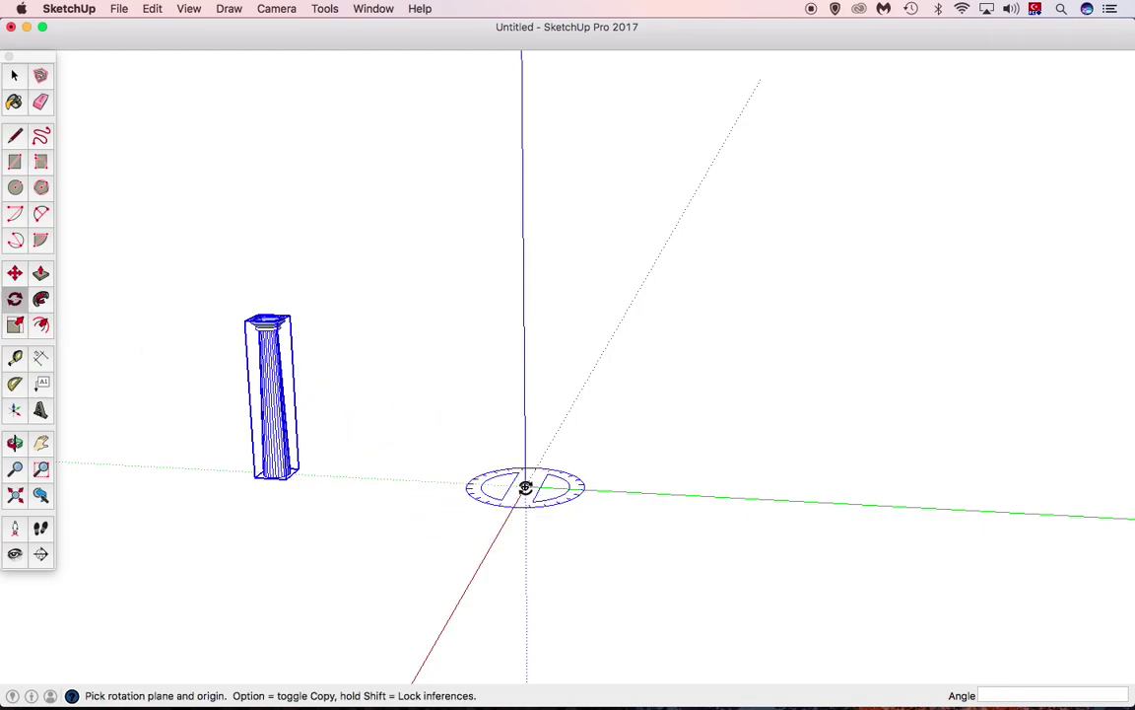
# Rotate-copy the column 30° around the origin, starting from the green axis.
pyautogui.moveTo(524, 485); pyautogui.dragTo(523, 486)
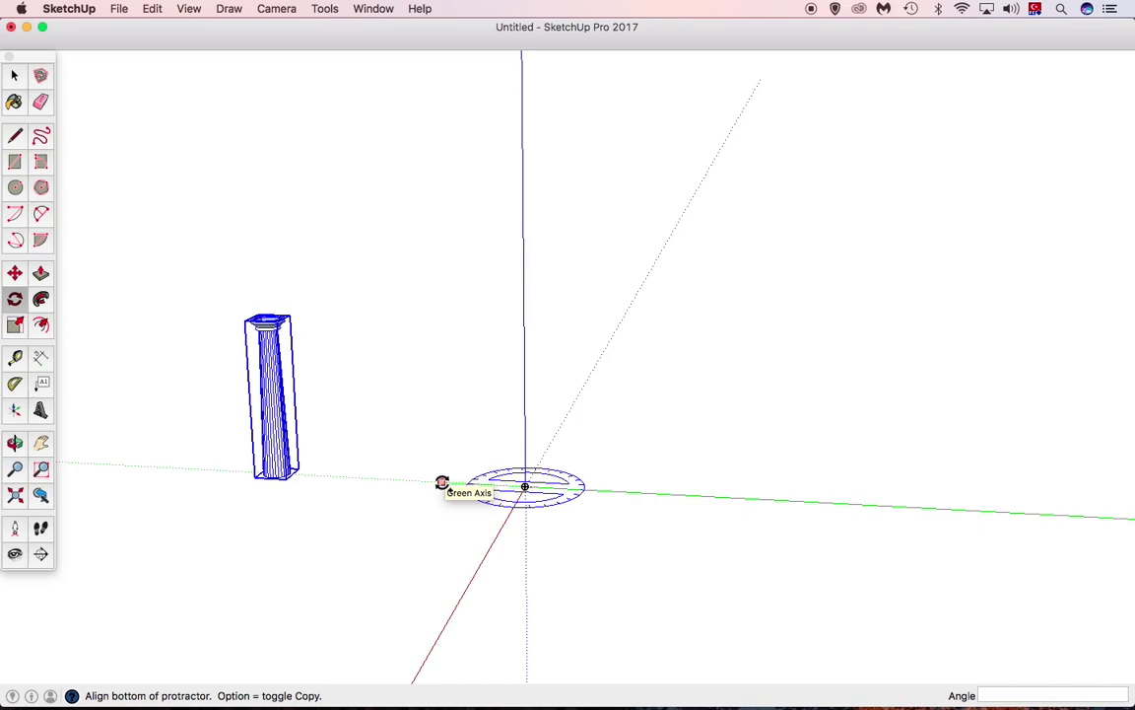
pyautogui.press('alt')
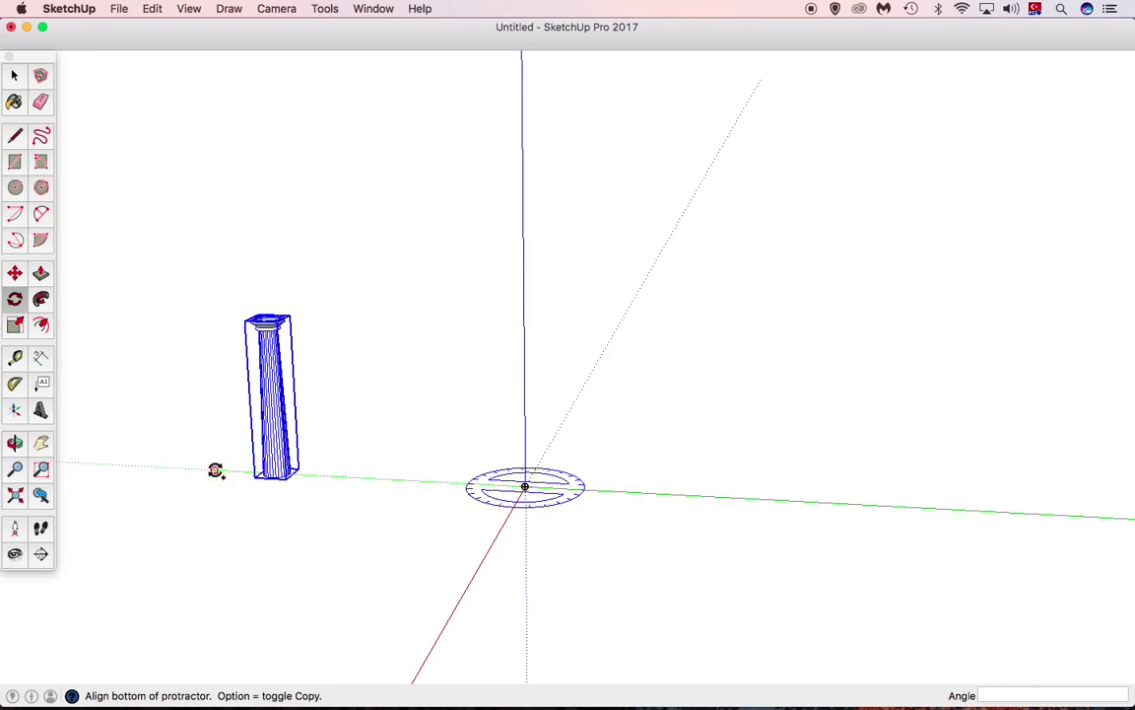
pyautogui.click(215, 470)
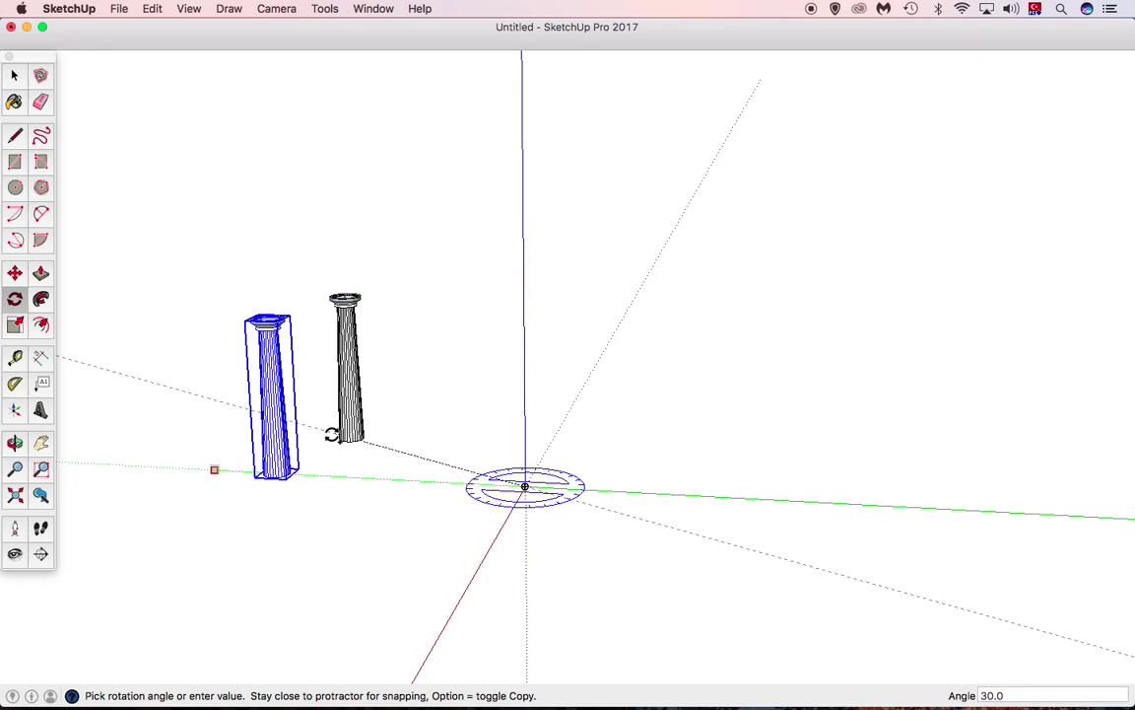
pyautogui.click(332, 434)
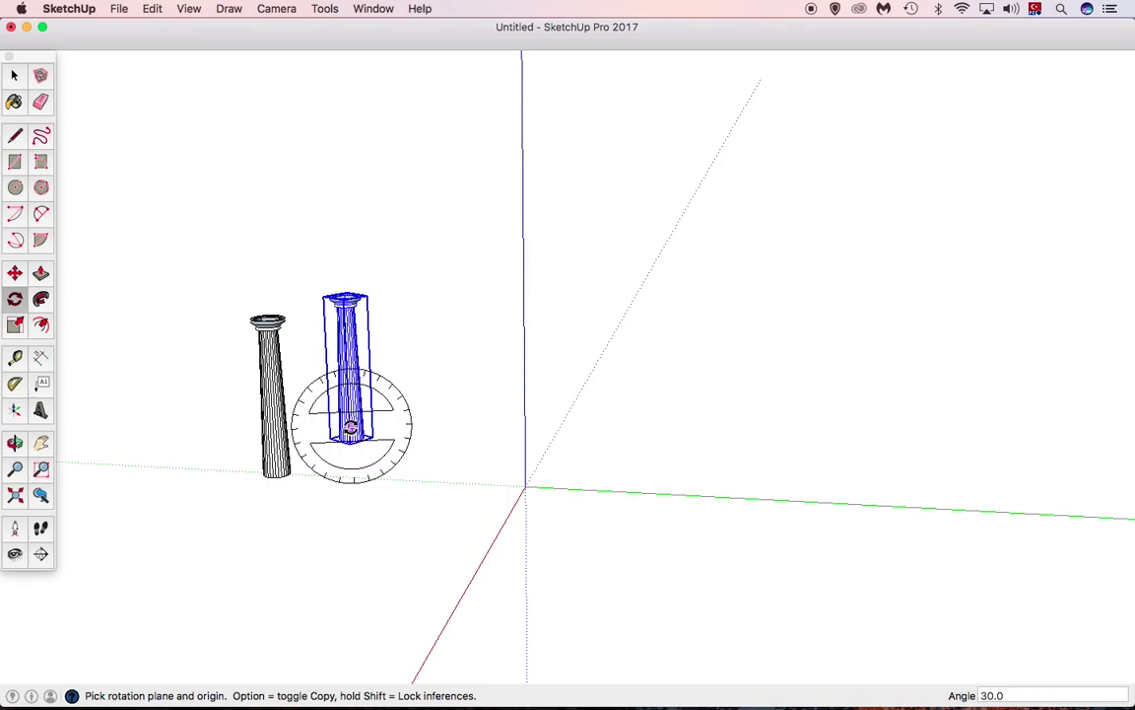
# Test 4x and 6x rotated arrays, then undo them and reselect the remaining column.
pyautogui.write('4x')
pyautogui.press('Return')
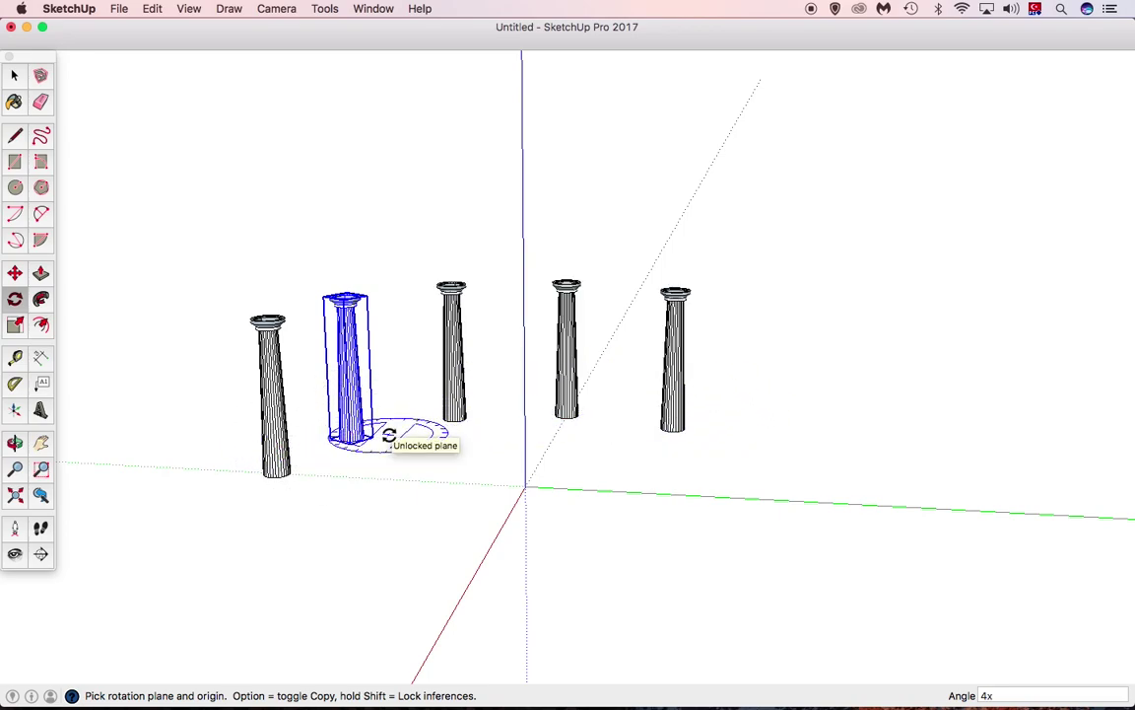
pyautogui.write('6')
pyautogui.write('x')
pyautogui.press('Return')
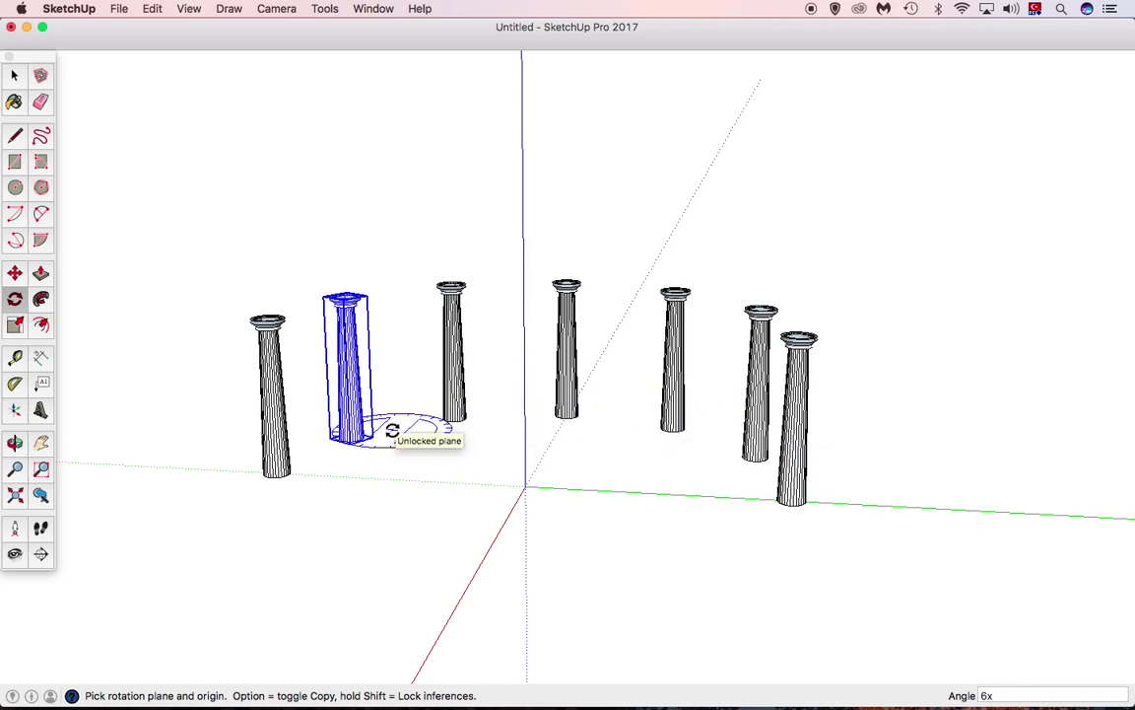
pyautogui.press('super+z')
pyautogui.press('space')
pyautogui.click(252, 463)
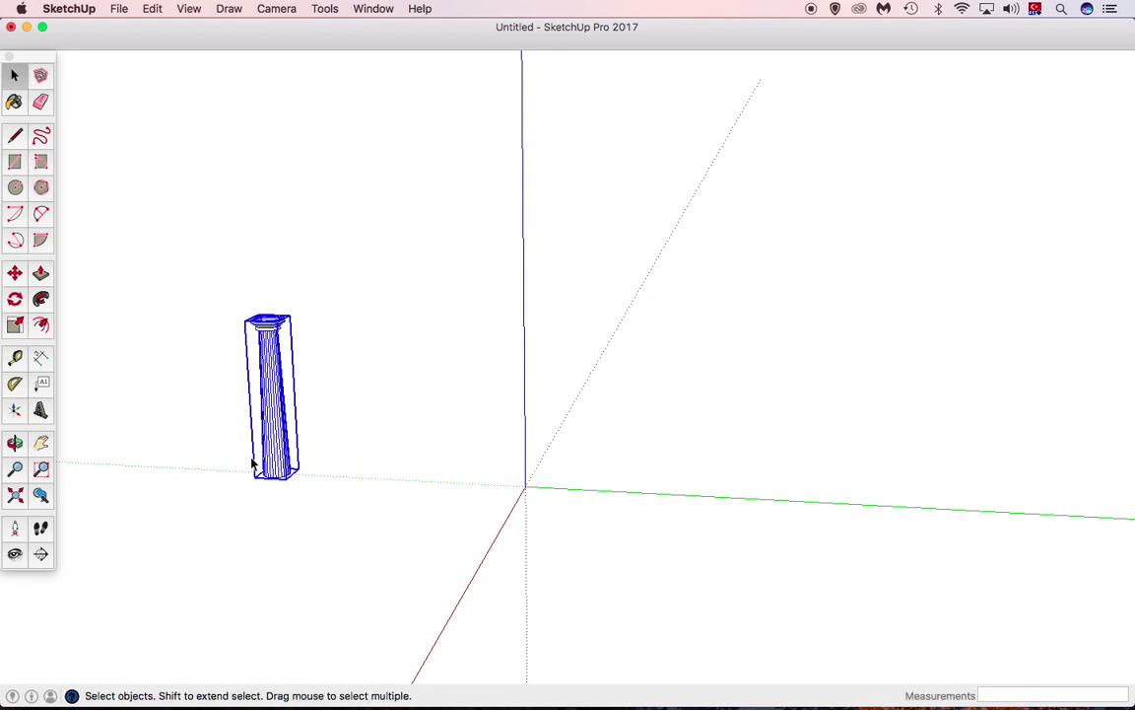
# Rotate-copy the column 180° around the origin so it stands opposite the original.
pyautogui.click(15, 299)
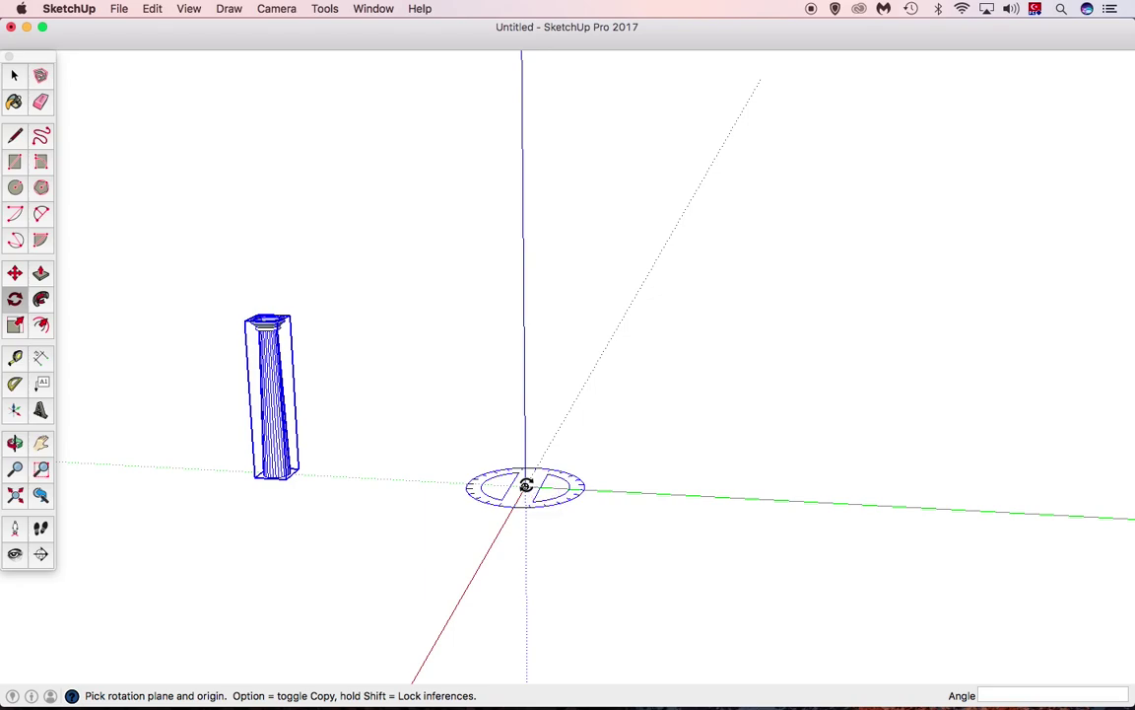
pyautogui.click(525, 485)
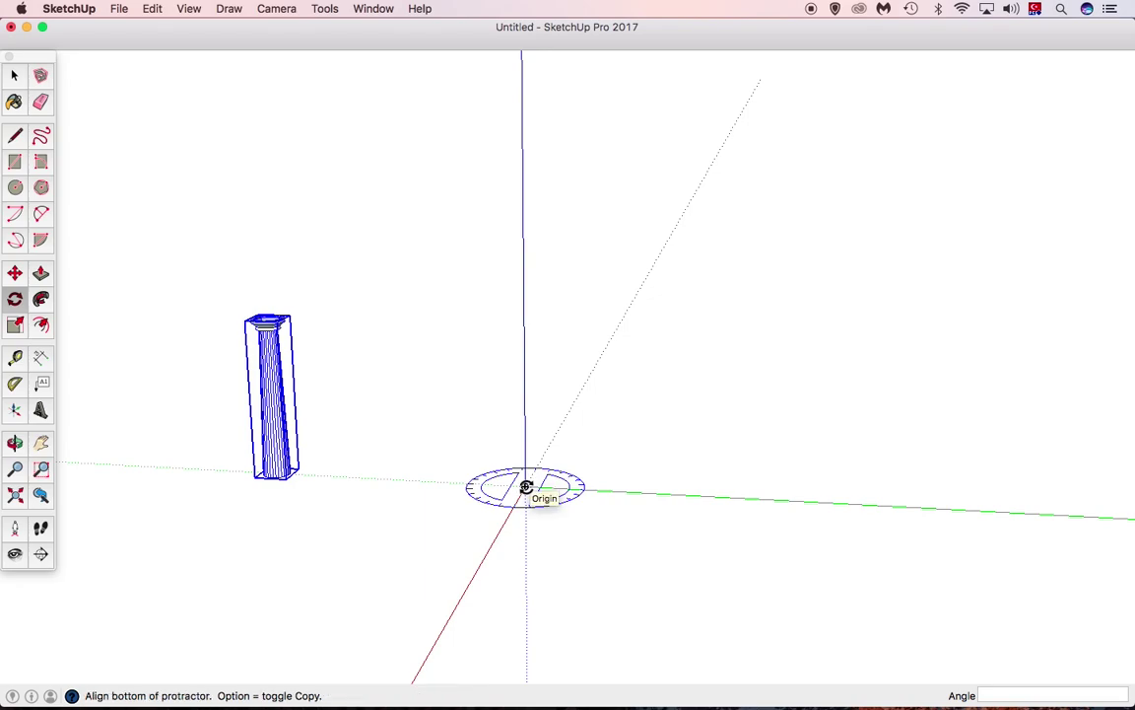
pyautogui.click(363, 480)
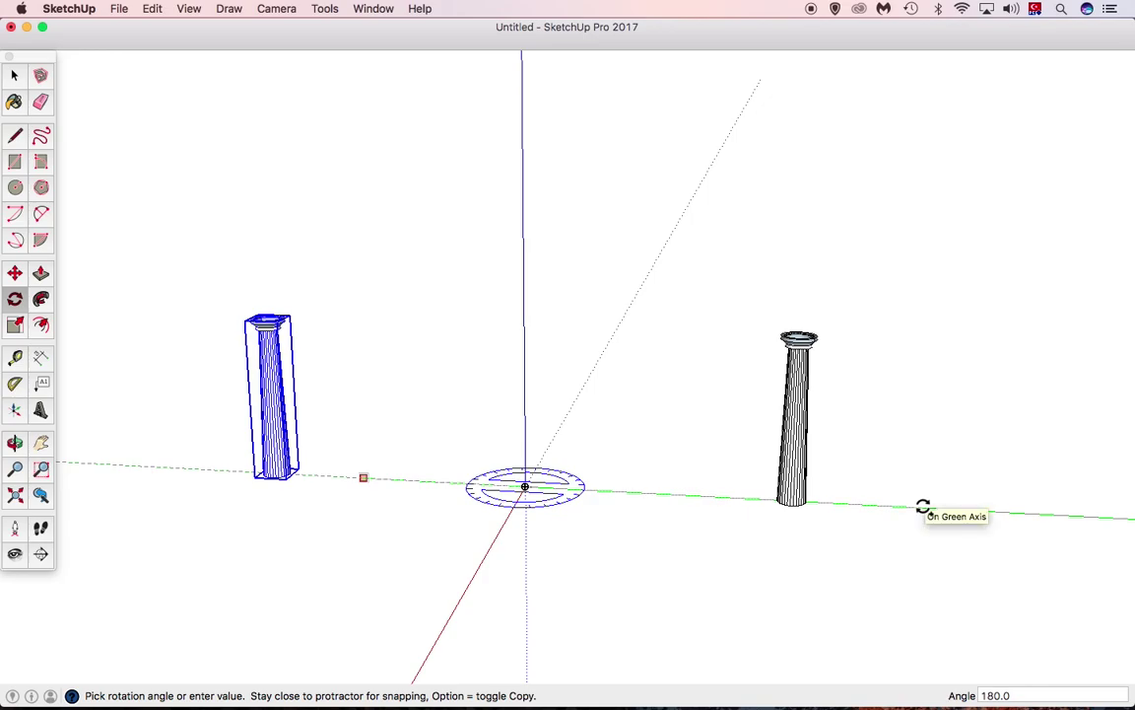
pyautogui.click(923, 508)
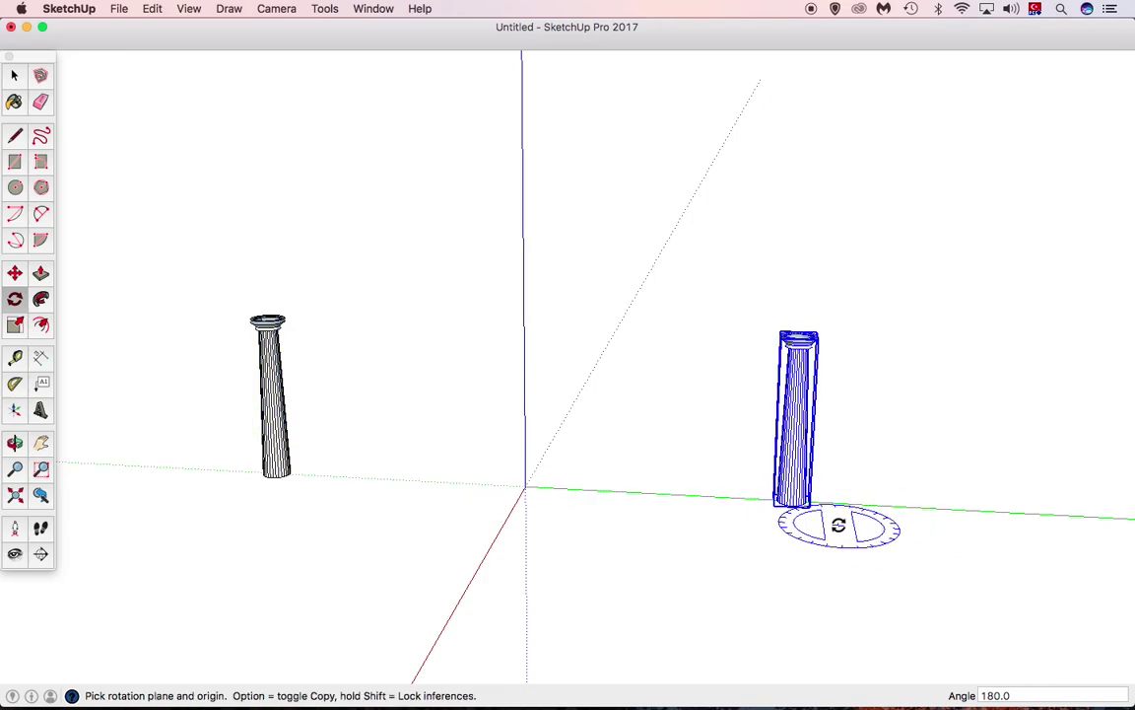
# Enter a 5/ divide array, then change it to 8/ for eight equal divisions.
pyautogui.write('5/')
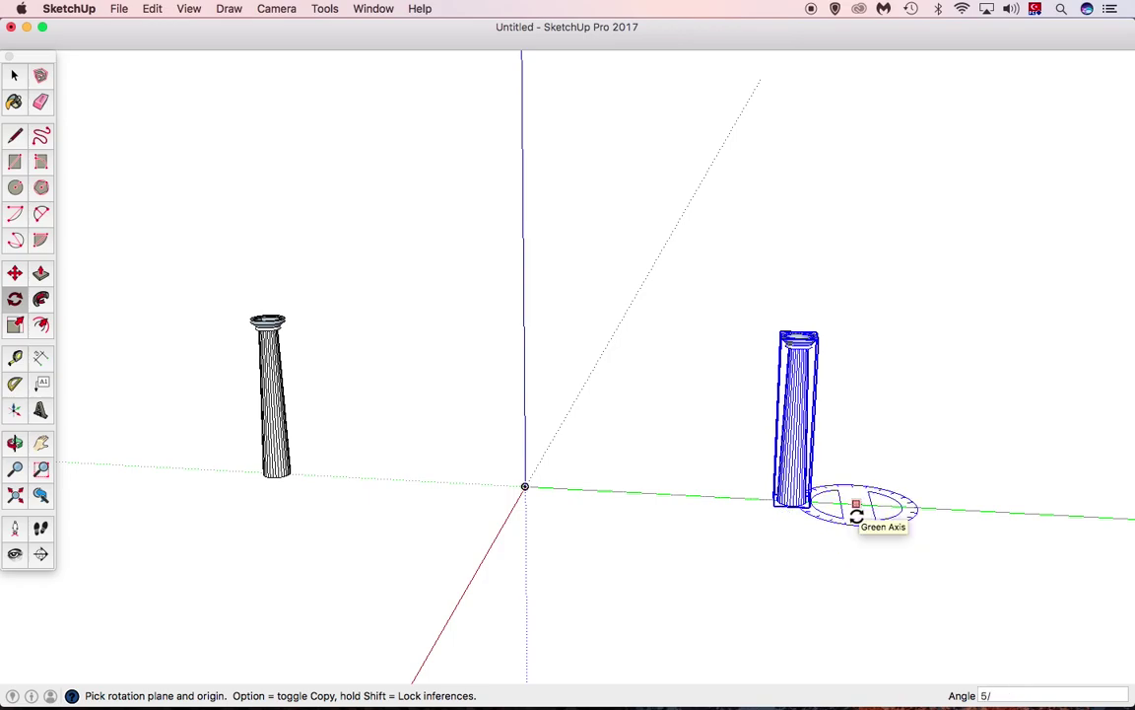
pyautogui.press('Return')
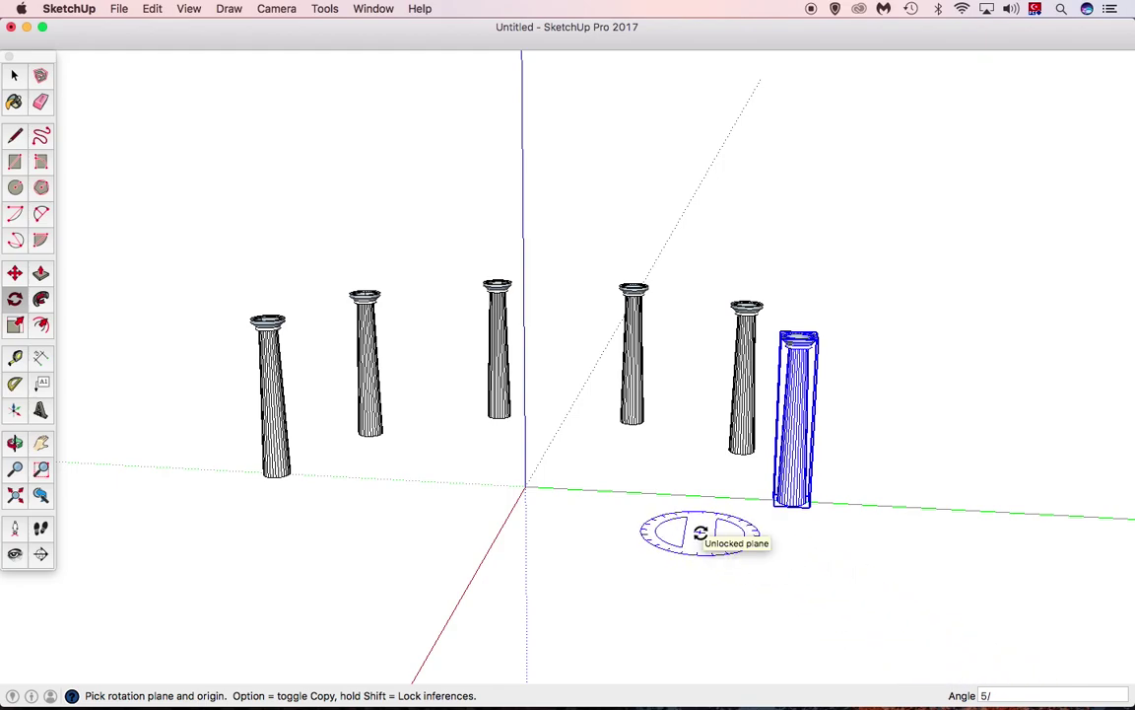
pyautogui.write('8')
pyautogui.press('Return')
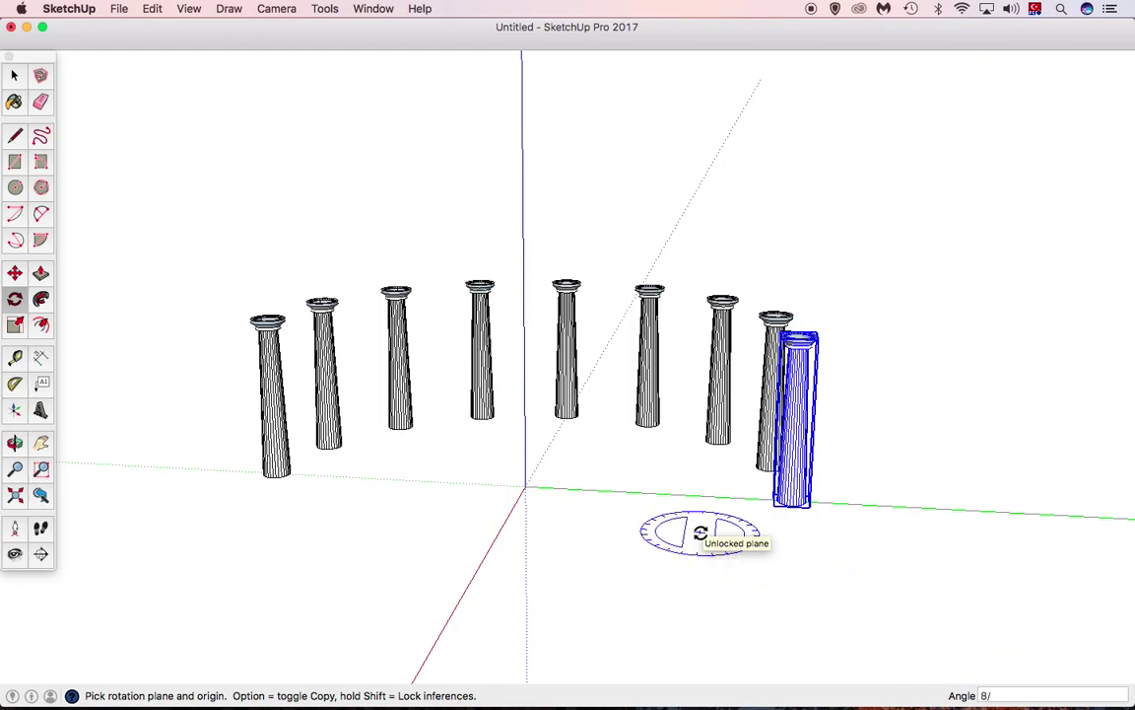